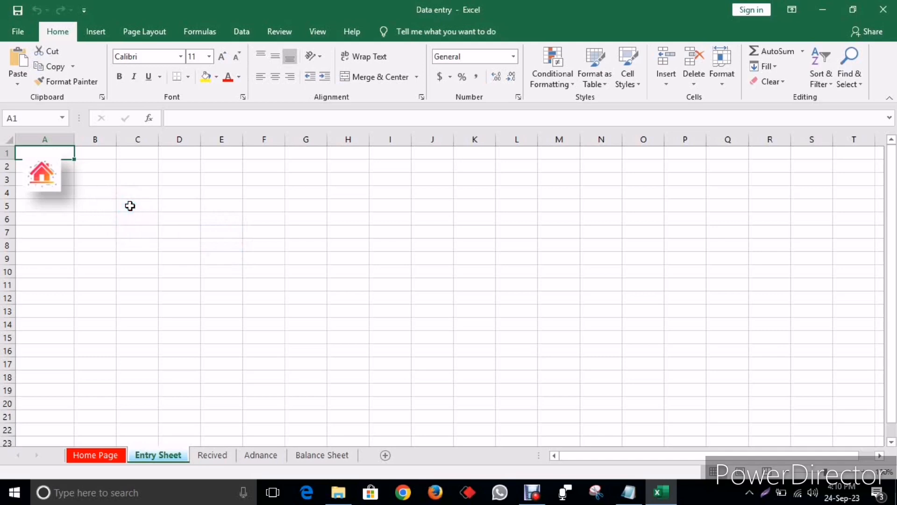
Widen columns C and E to about twice their width and apply all borders to cells C5:E14.
left_click(130, 206)
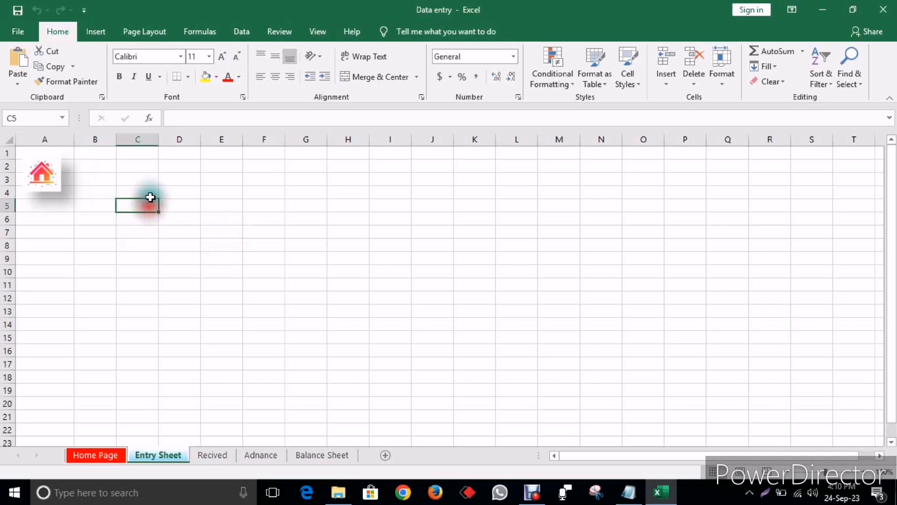
left_click_drag(158, 139, 202, 143)
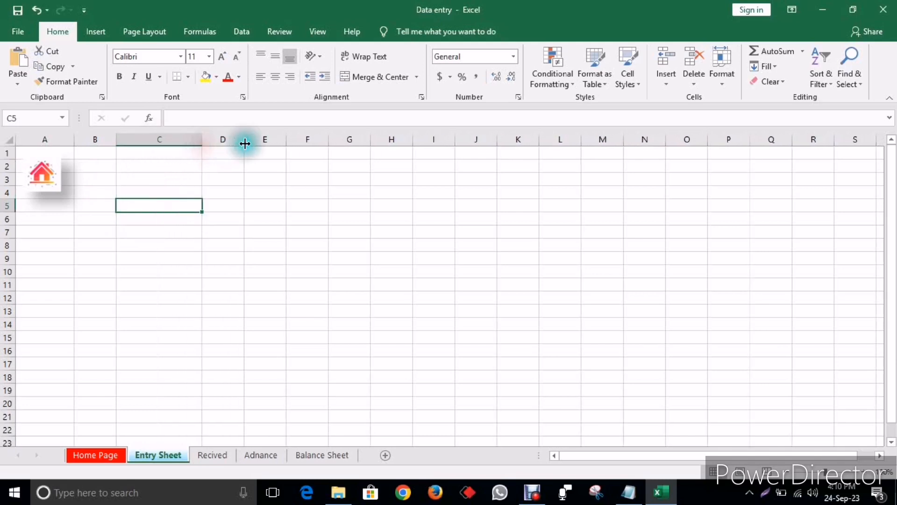
left_click_drag(285, 138, 329, 139)
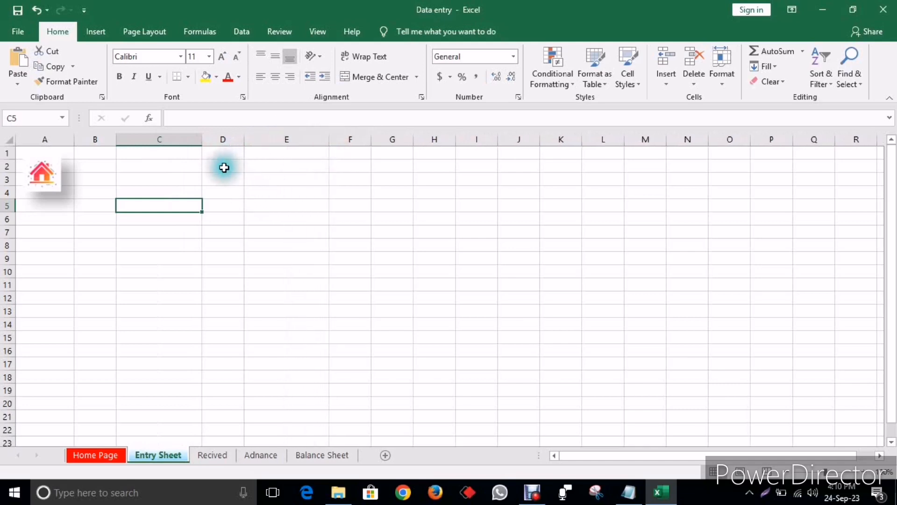
mouse_move(159, 207)
left_mouse_down()
mouse_move(260, 204)
mouse_move(261, 333)
left_mouse_up()
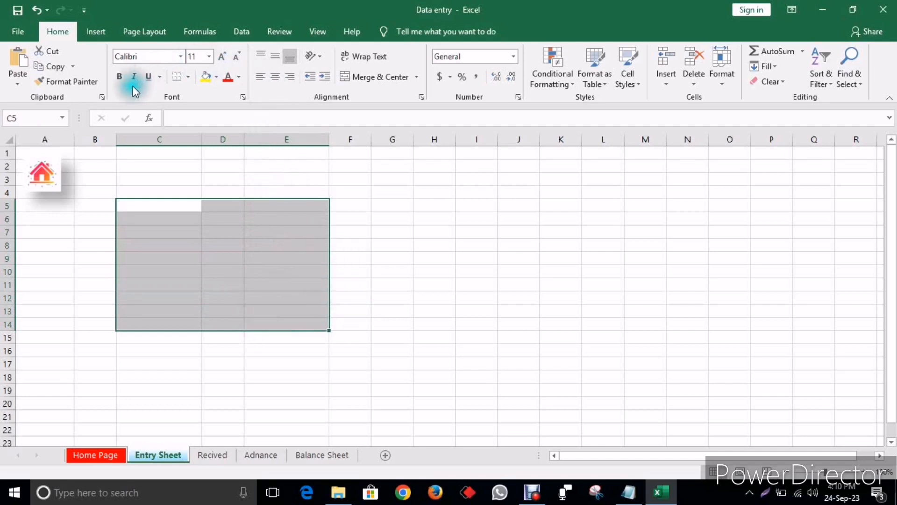
left_click(191, 77)
left_click(220, 189)
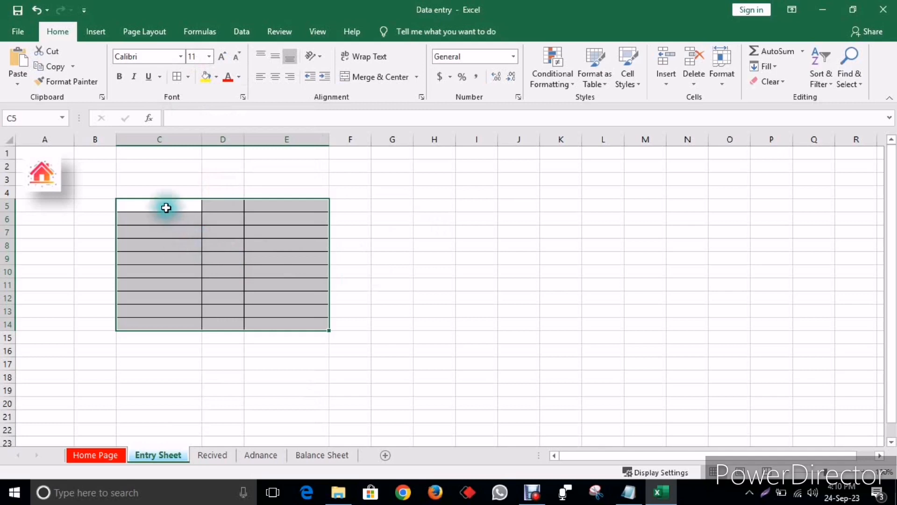
Narrow column D to a thin strip and merge and center cells D5:D14.
left_click_drag(243, 139, 216, 143)
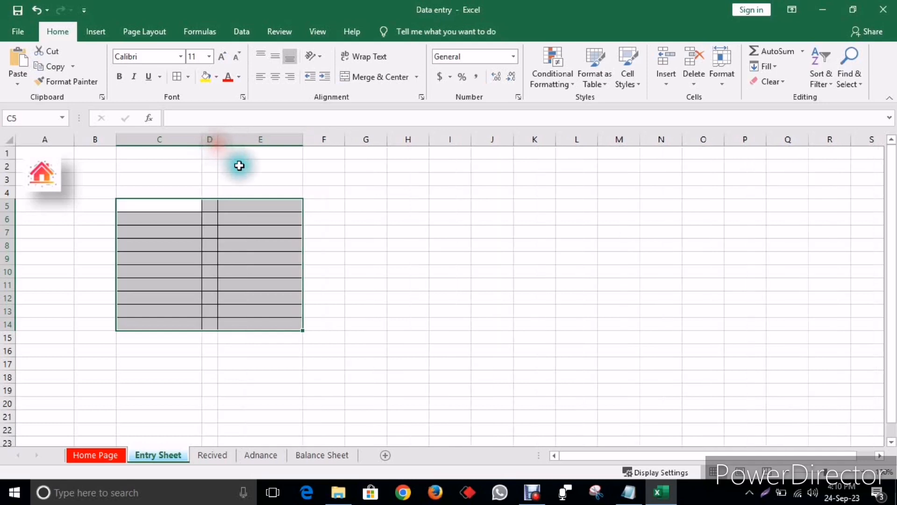
left_click_drag(216, 205, 221, 306)
left_click(360, 77)
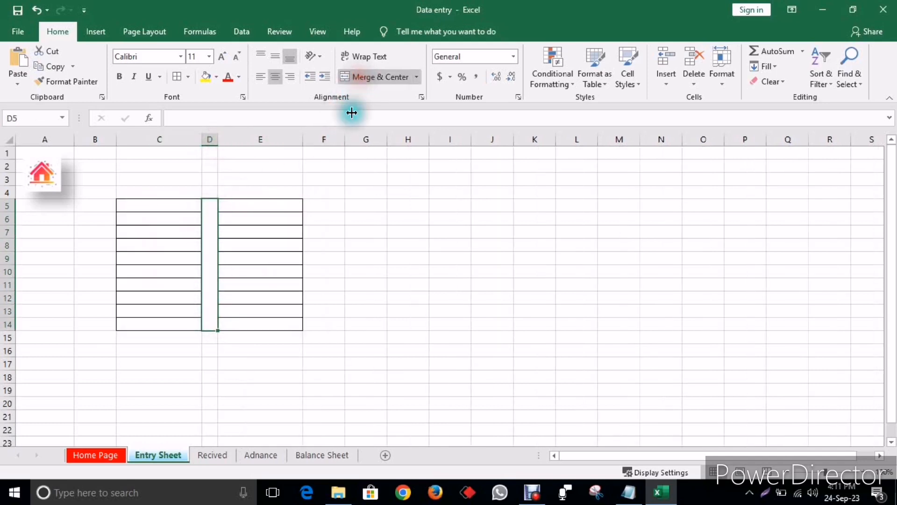
Fill merged cell D5:D14 with a horizontal two-color gradient from dark green to dark red, and narrow column D slightly more.
left_click(242, 97)
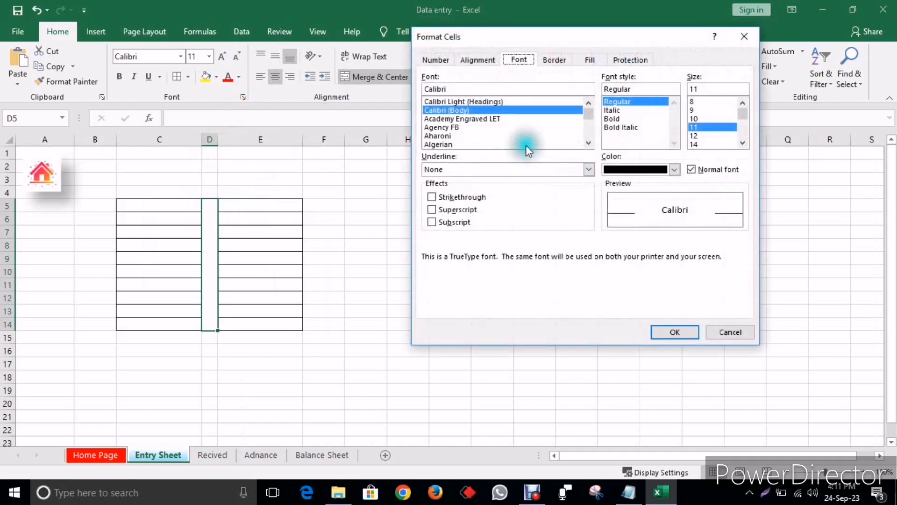
left_click(589, 60)
left_click(474, 211)
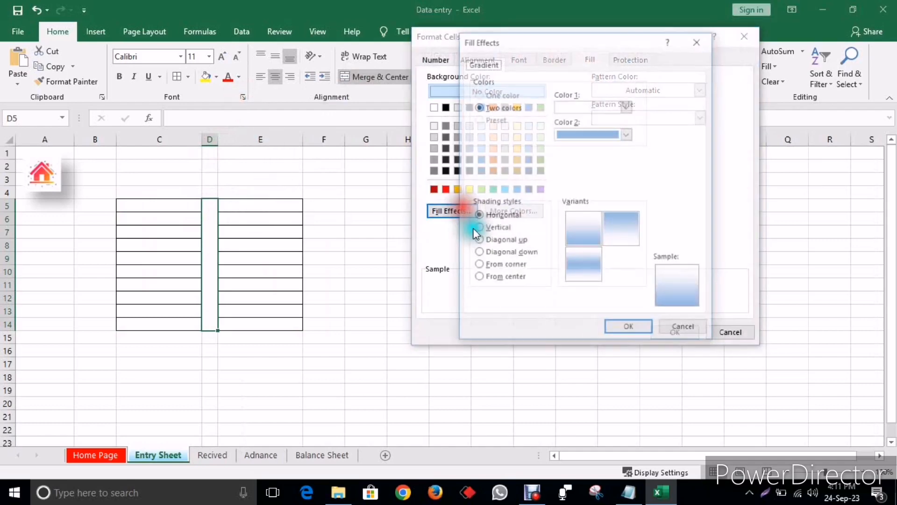
left_click(628, 107)
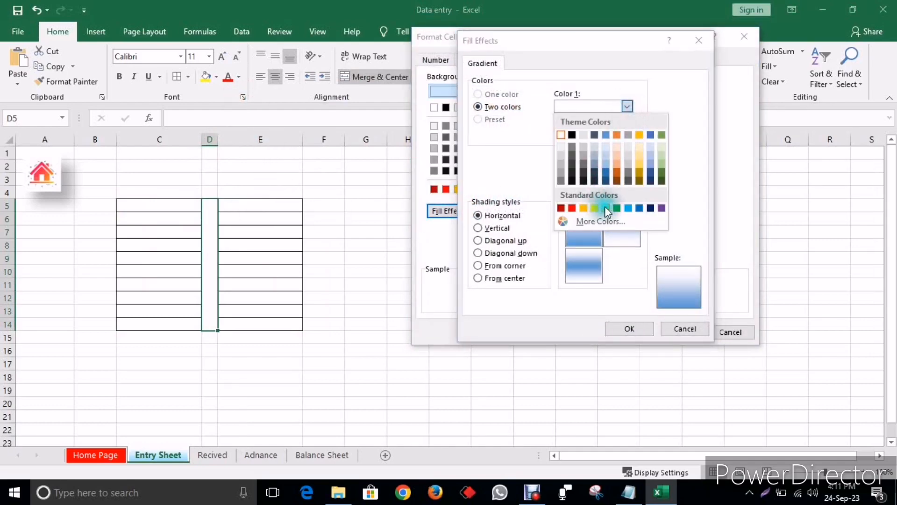
left_click(663, 177)
left_click(627, 135)
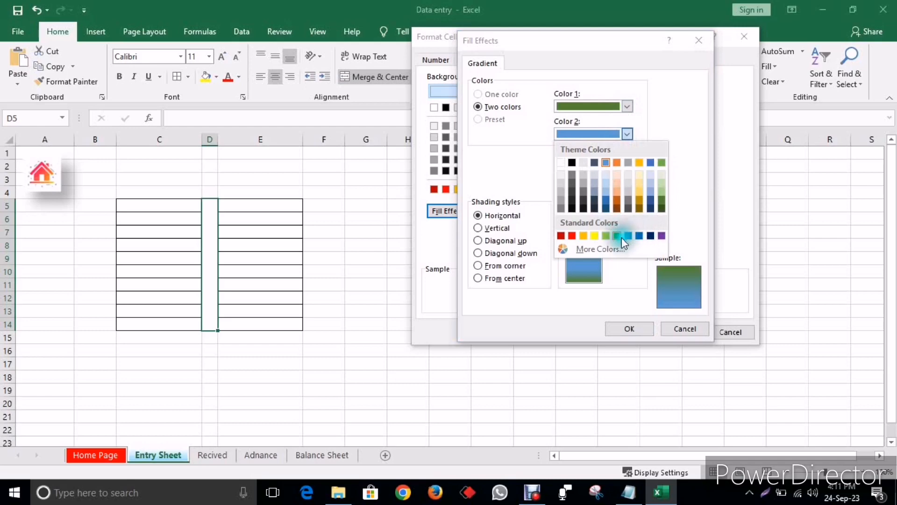
left_click(561, 235)
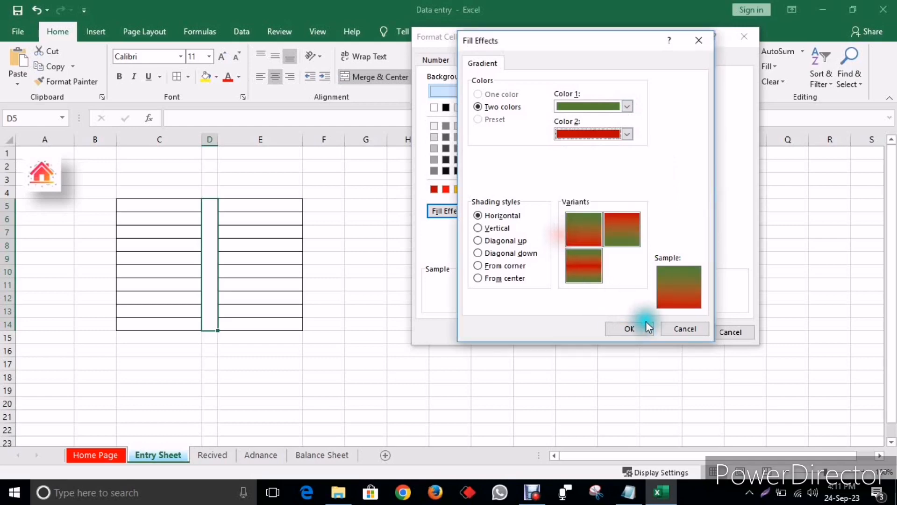
left_click(629, 329)
left_click(666, 333)
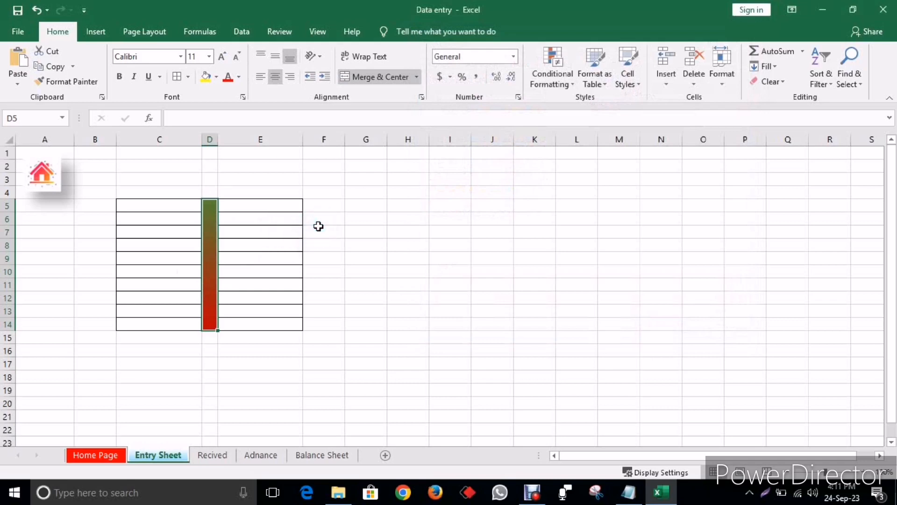
left_click_drag(217, 140, 214, 139)
left_click(325, 203)
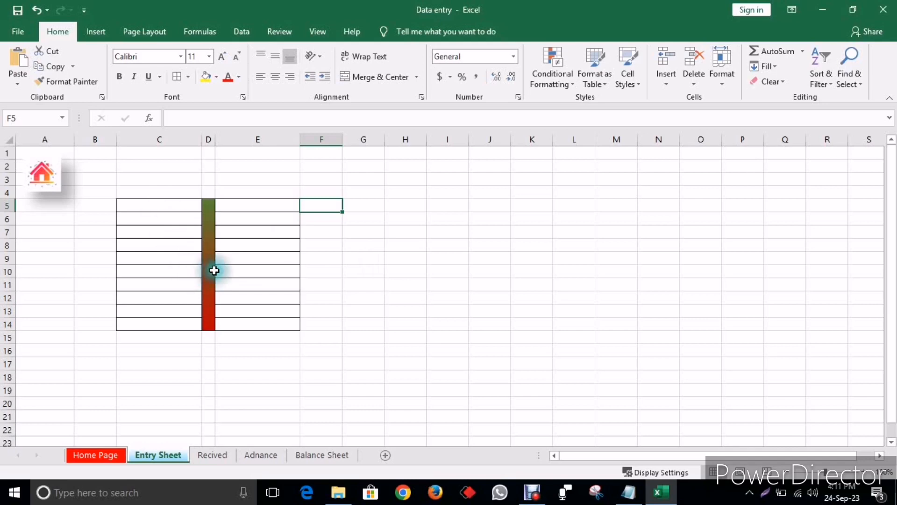
Copy the Entry Type and Serial number lines from the Data Entry 2 text file on the desktop into Excel cells C5:C6.
left_click(172, 206)
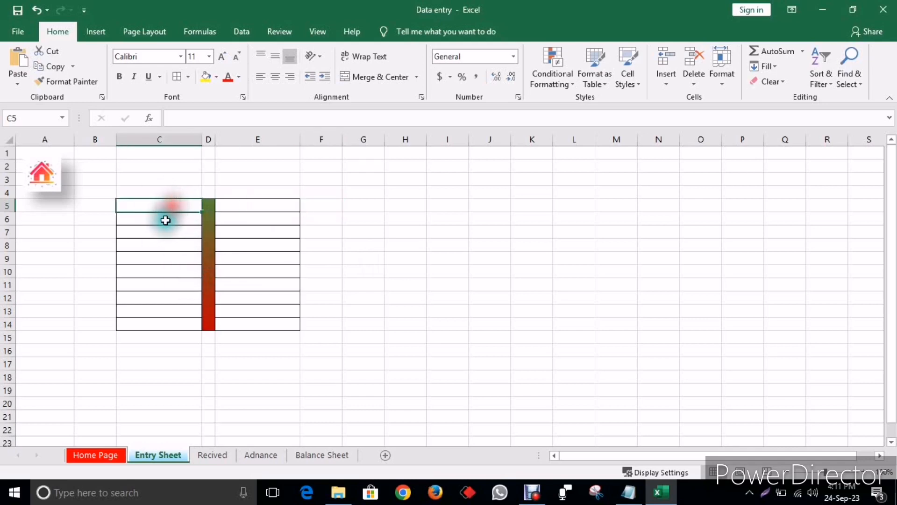
left_click(161, 219)
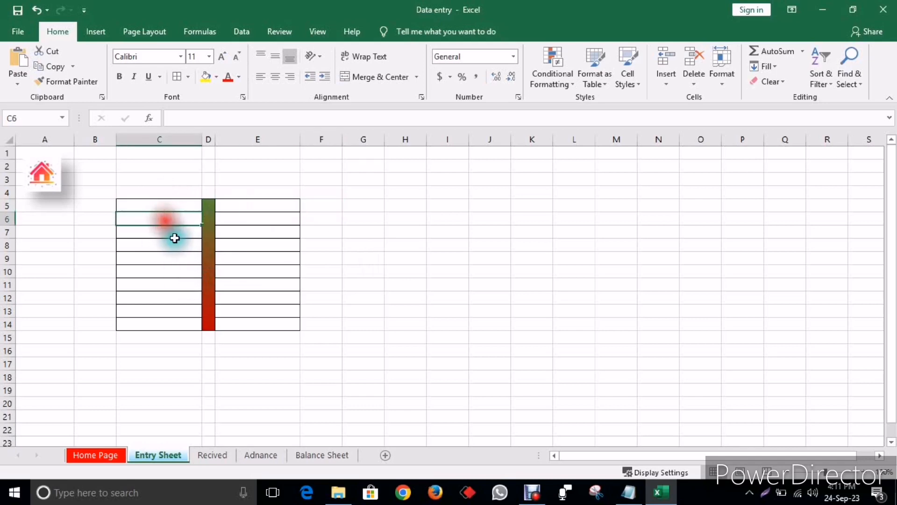
left_click(152, 208)
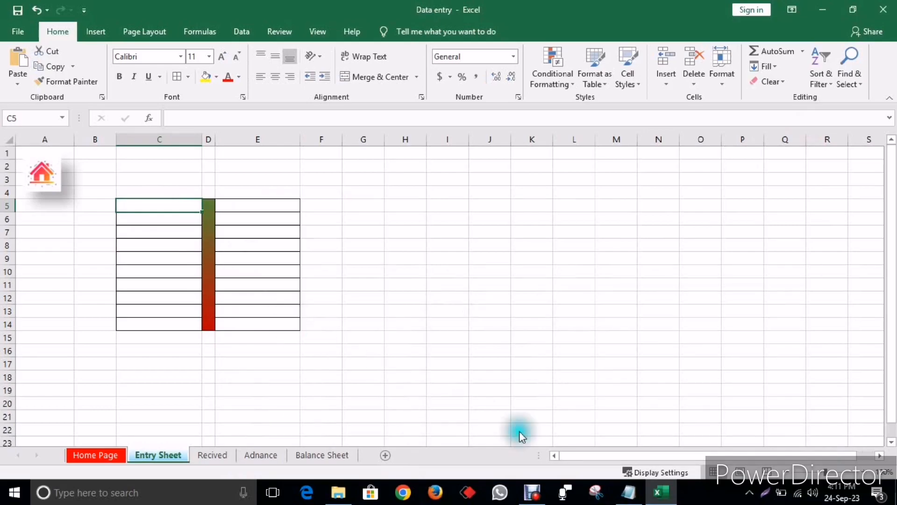
left_click(896, 500)
double_click(126, 239)
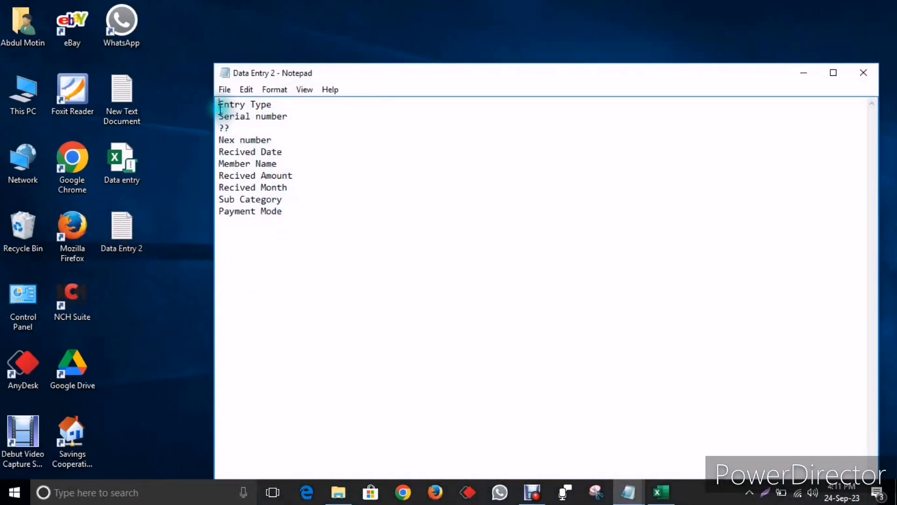
left_click_drag(220, 108, 287, 117)
key("ctrl+c")
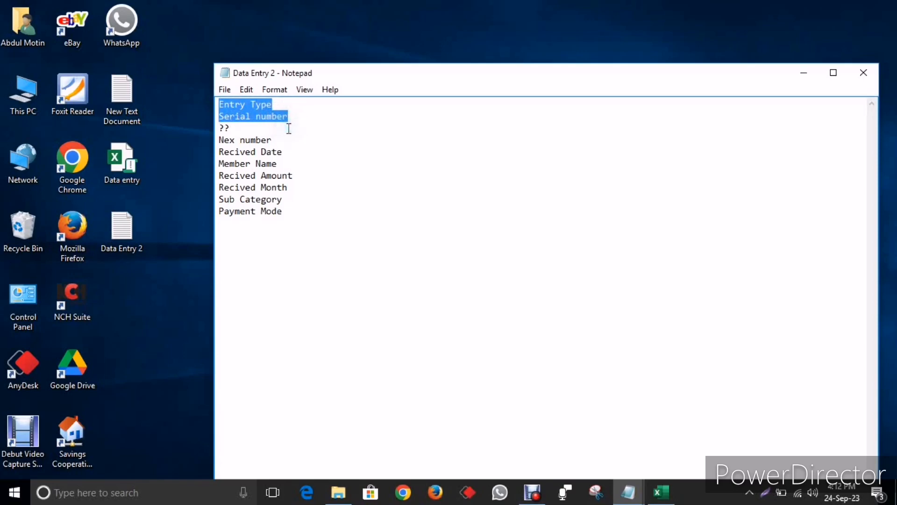
left_click(661, 491)
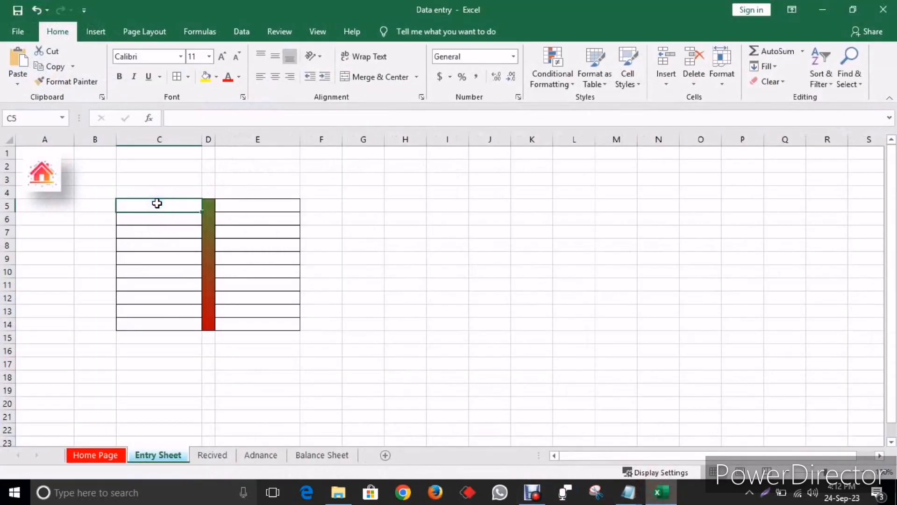
key("ctrl+v")
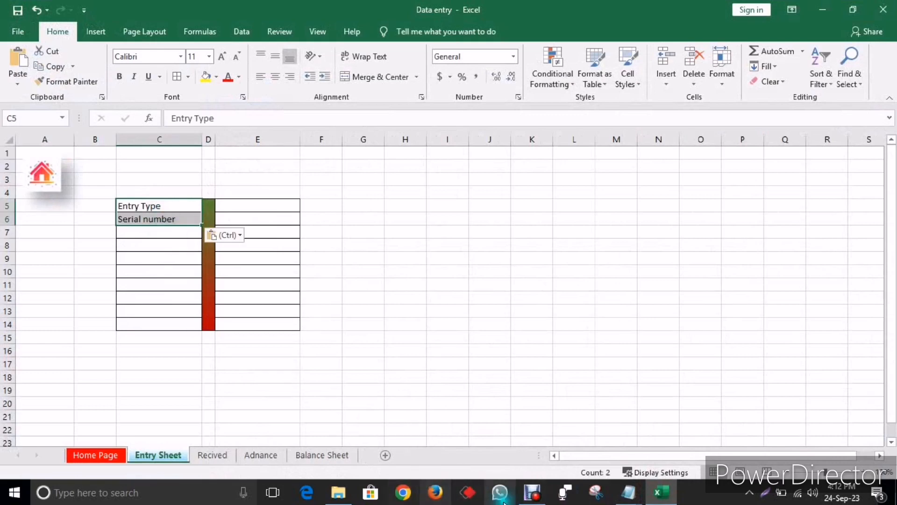
Copy the lines from Nex number through Payment Mode in the Data Entry 2 Notepad file into Excel cells C8:C14.
mouse_move(627, 495)
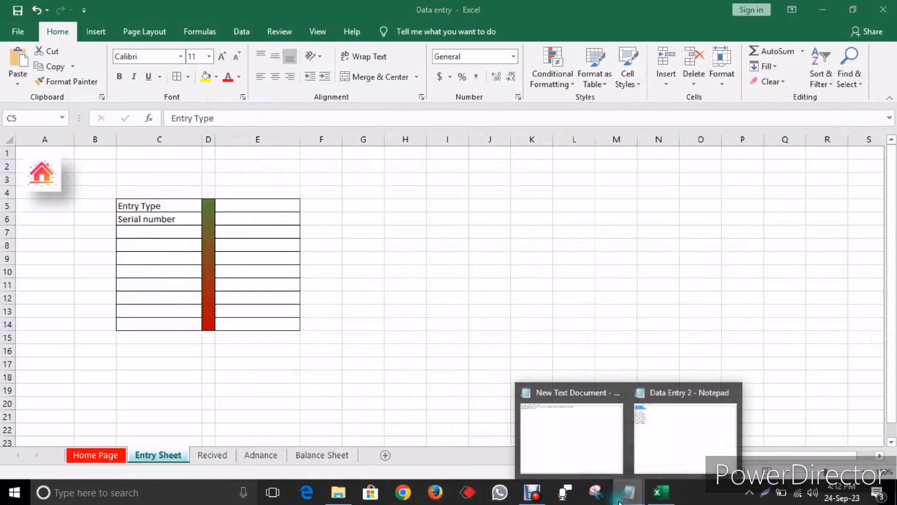
left_click(654, 467)
left_click_drag(219, 140, 283, 208)
key("ctrl+c")
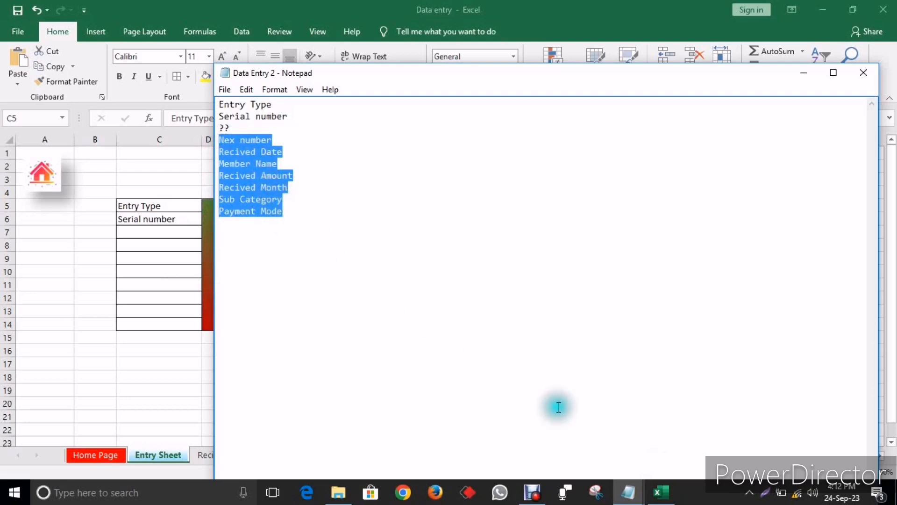
left_click(661, 492)
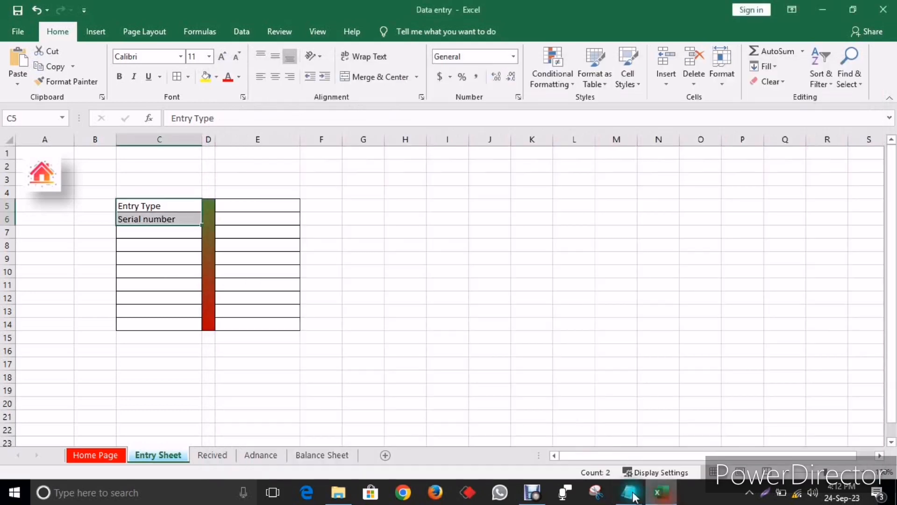
left_click(139, 245)
key("ctrl+v")
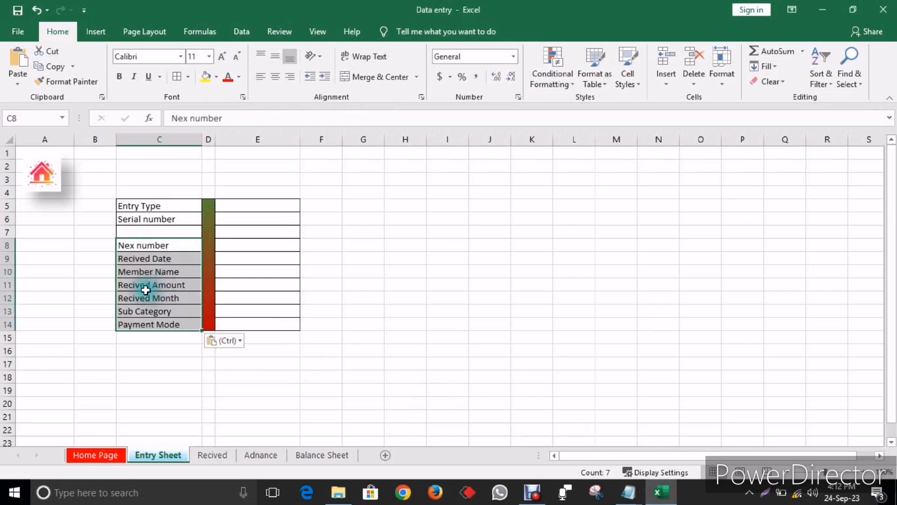
left_click(321, 351)
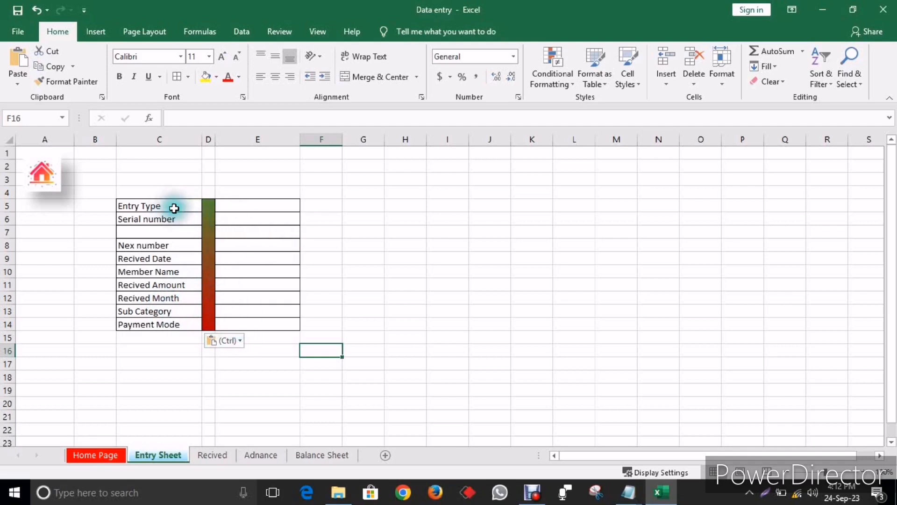
left_click(235, 206)
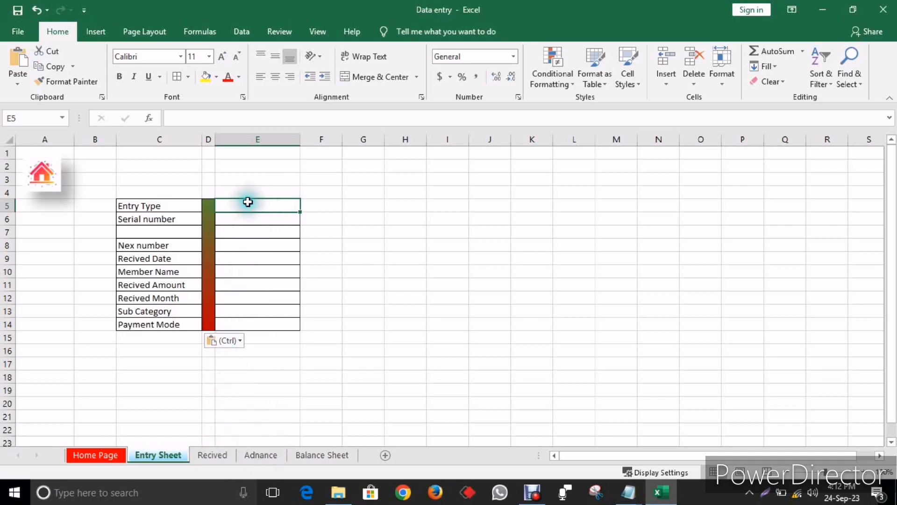
left_click(232, 220)
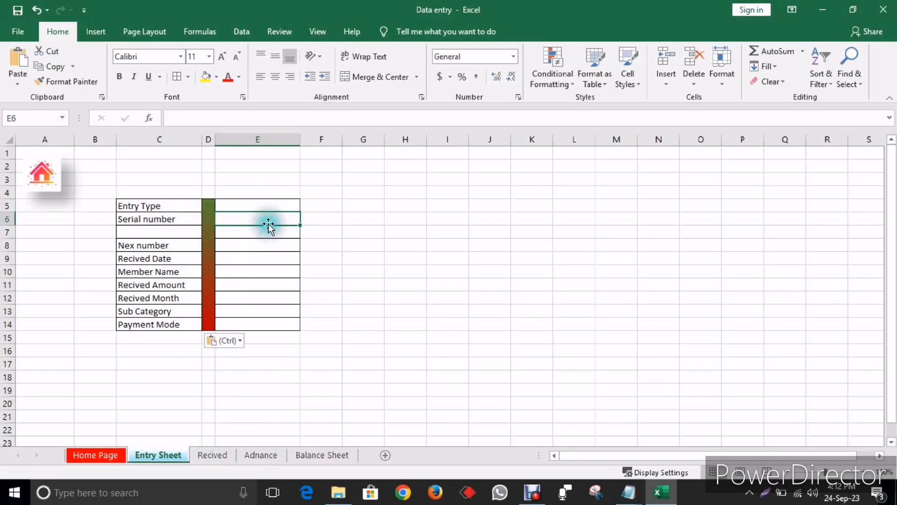
left_click(236, 244)
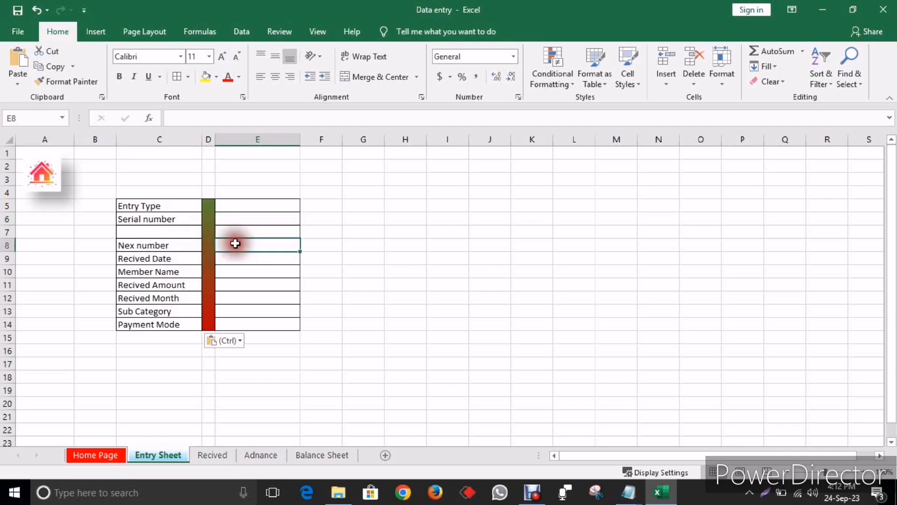
left_click(226, 260)
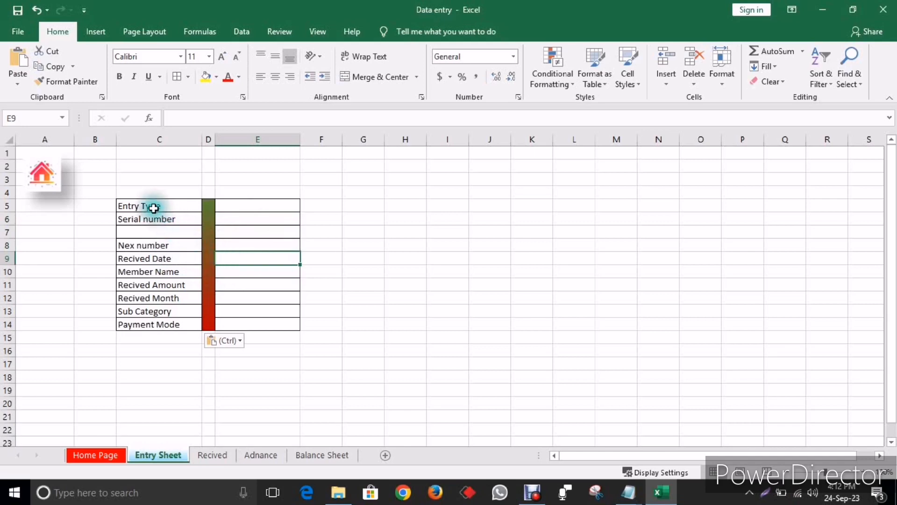
Fill the label cells C5:C14 with the standard green color.
left_click_drag(154, 207, 158, 327)
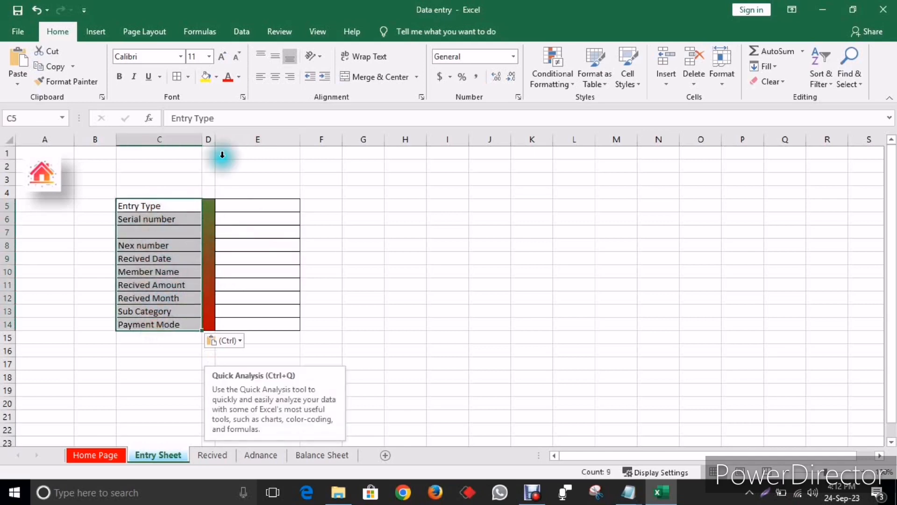
left_click(218, 79)
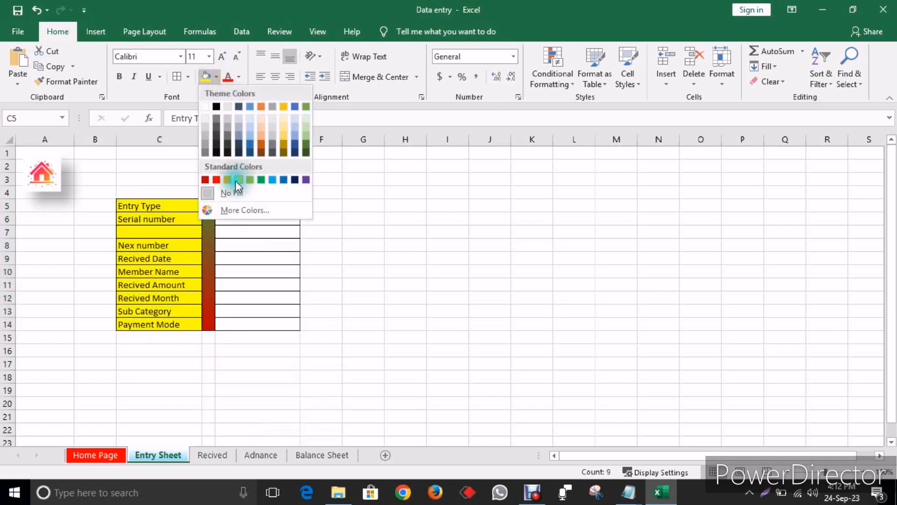
left_click(262, 180)
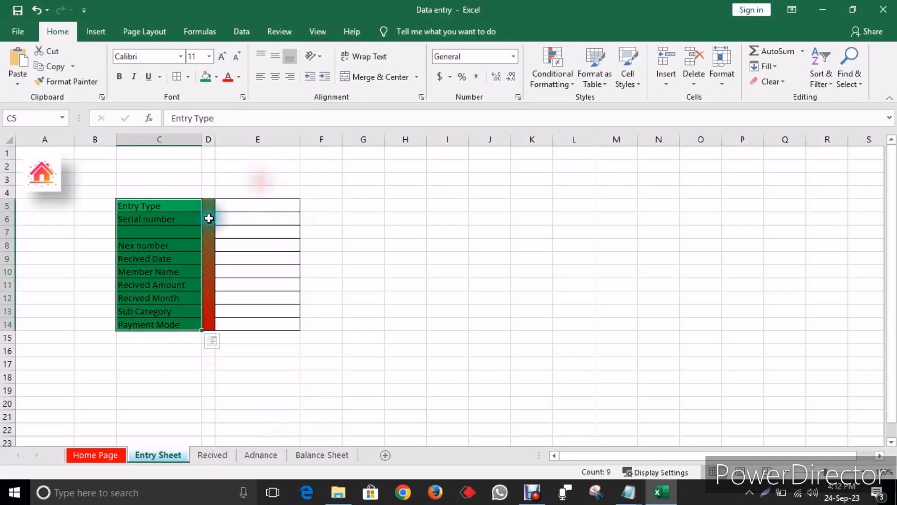
Fill the blank label cell C7, between Serial number and Nex number, with yellow.
left_click(182, 206)
left_click(149, 233)
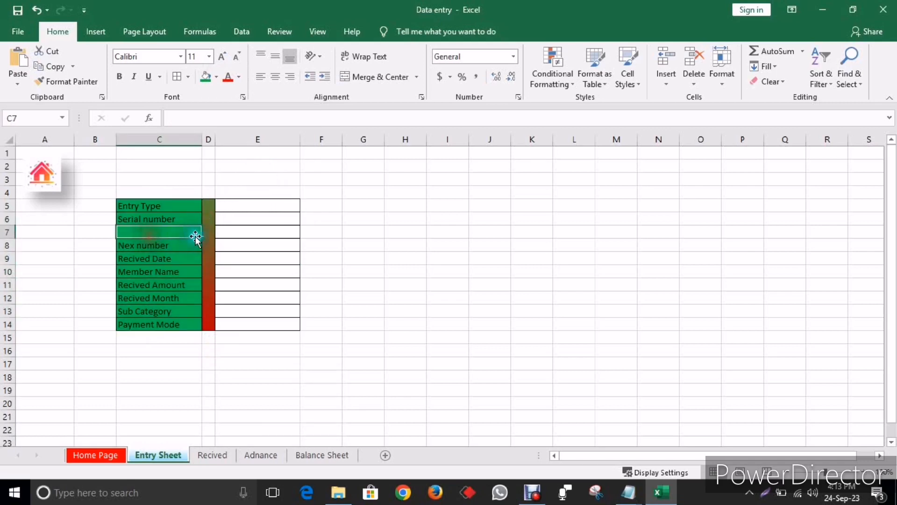
left_click(216, 77)
left_click(237, 180)
left_click(334, 250)
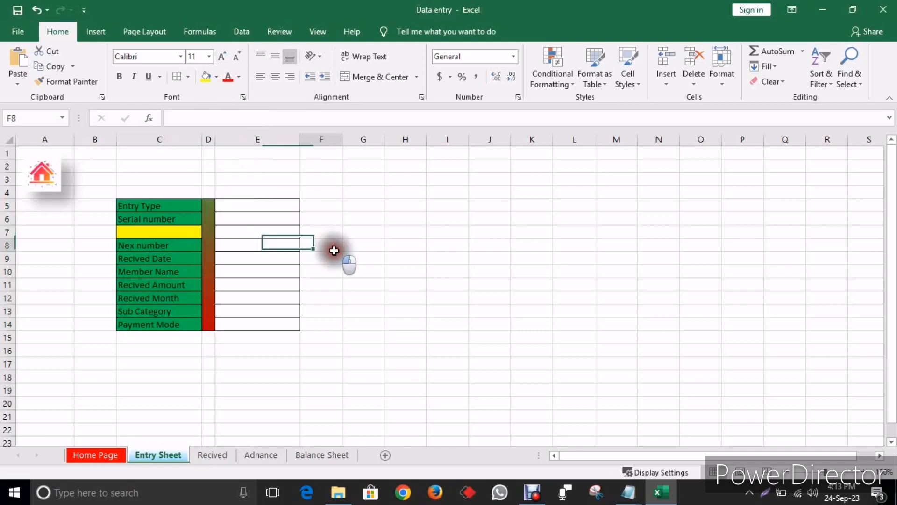
Give the Entry Type entry cell E5 a two-color horizontal gradient fill from standard green to the default blue.
left_click(243, 204)
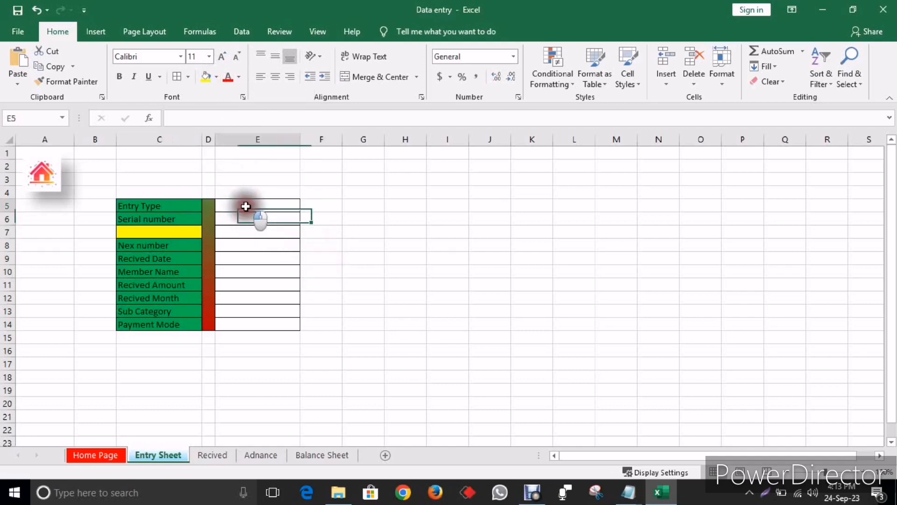
left_click(243, 97)
left_click(589, 61)
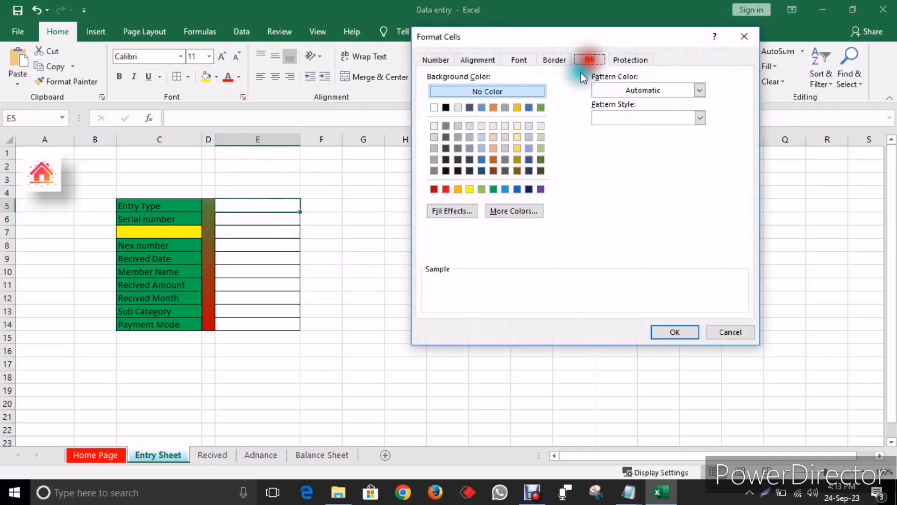
left_click(452, 211)
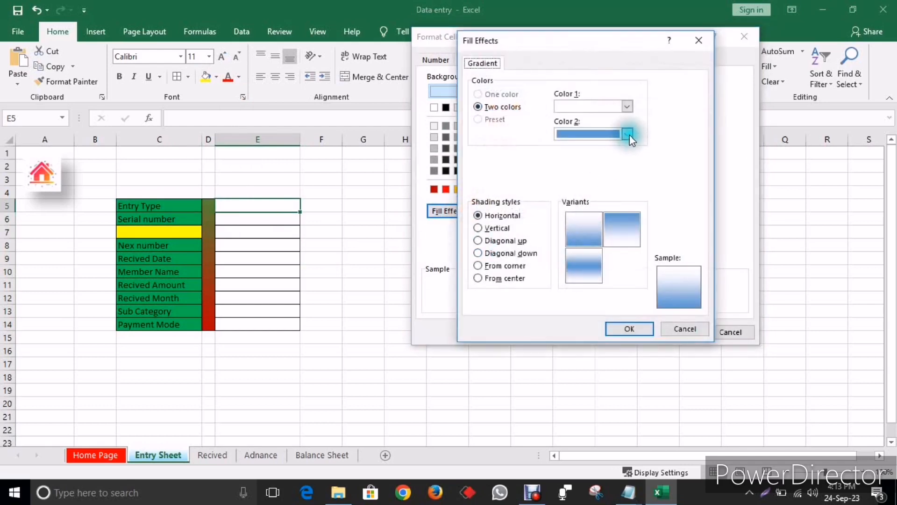
left_click(628, 105)
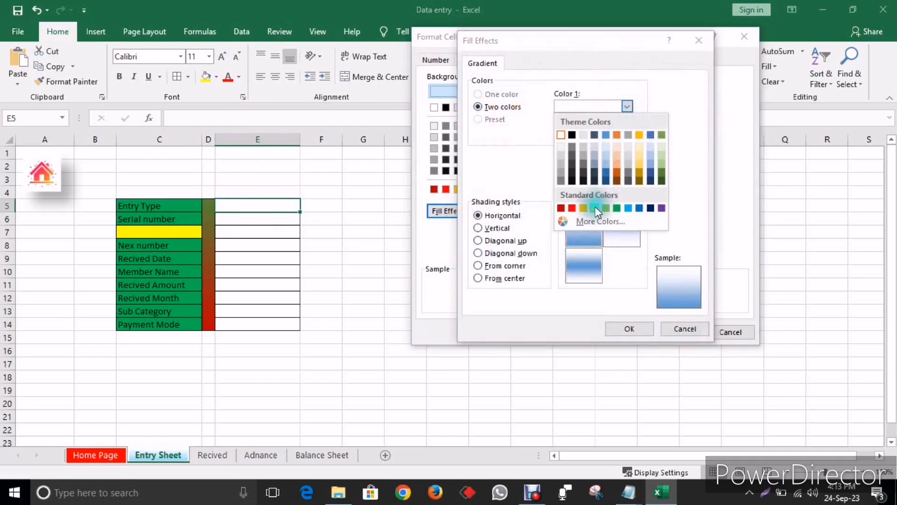
left_click(615, 208)
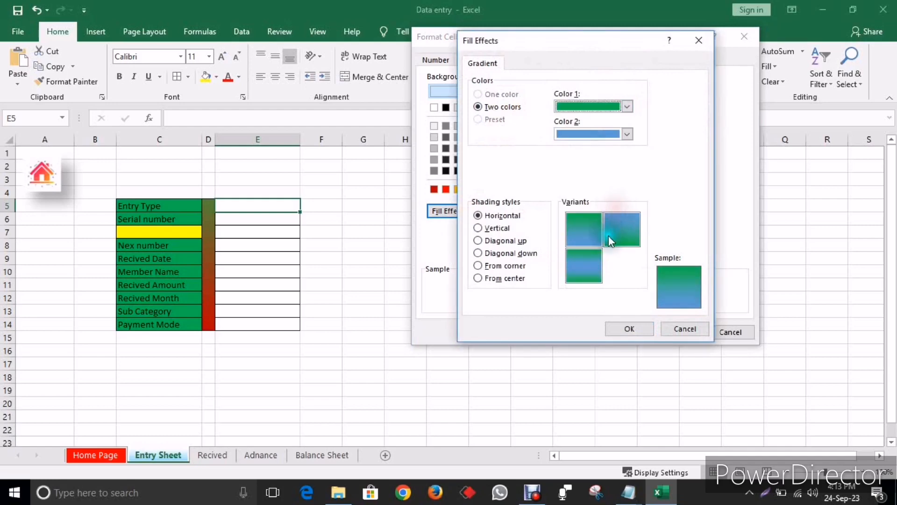
left_click(631, 329)
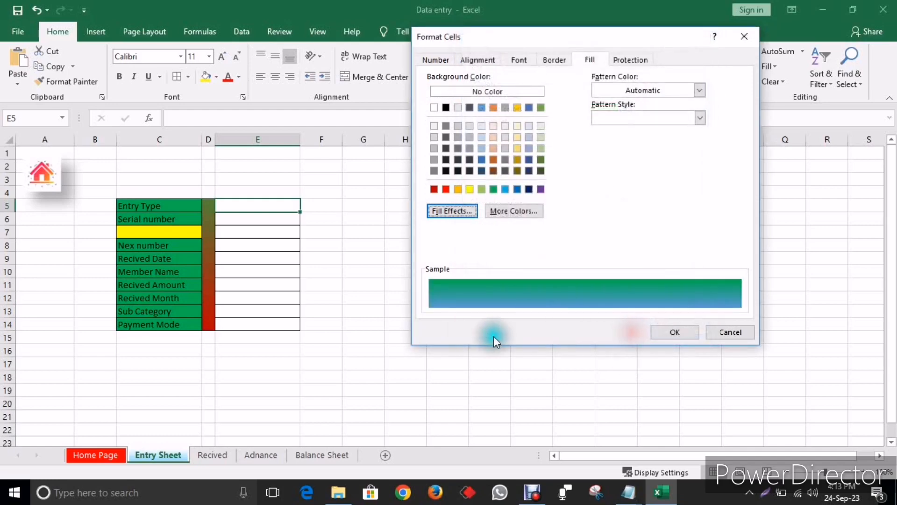
left_click(672, 327)
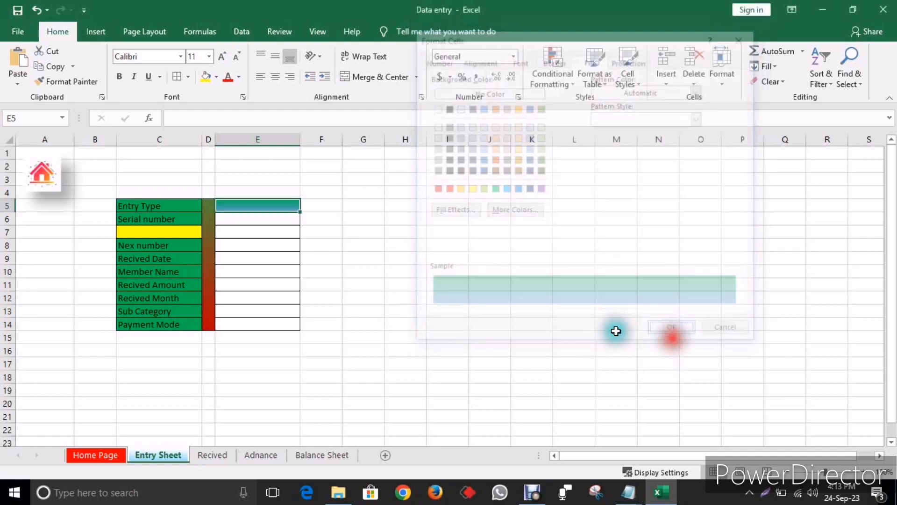
Fill the Serial number entry cell E6 with a dark orange theme color.
left_click(279, 219)
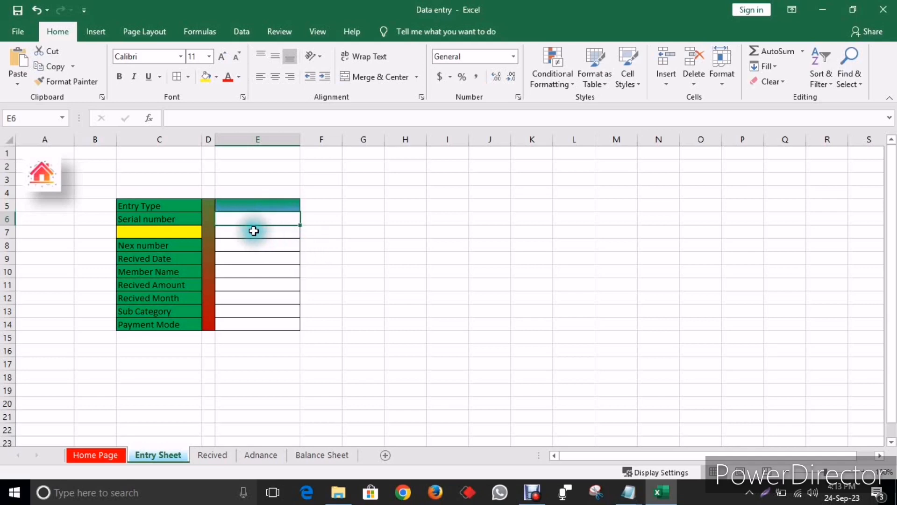
left_click(218, 78)
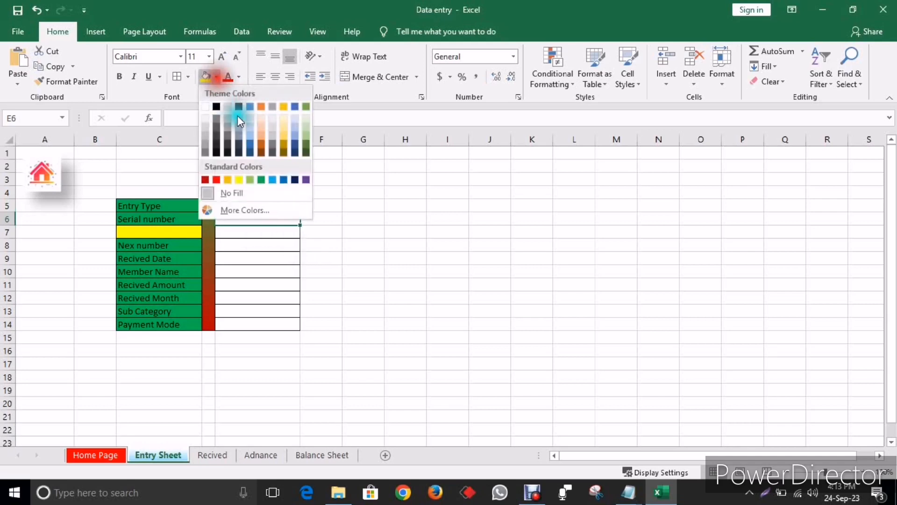
left_click(262, 145)
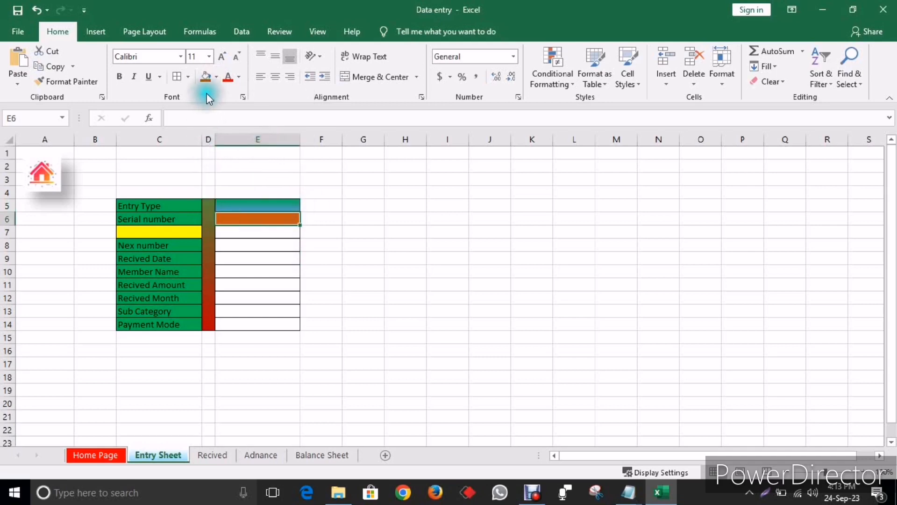
left_click(316, 234)
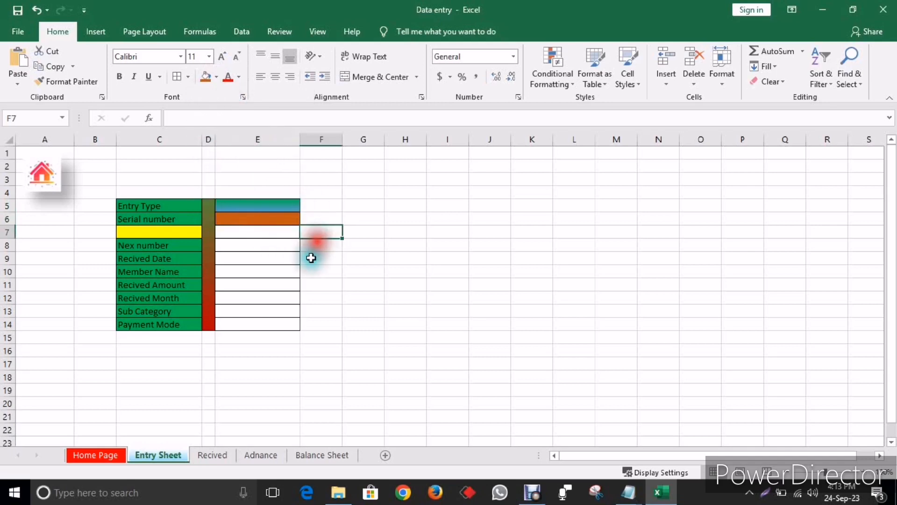
left_click(243, 234)
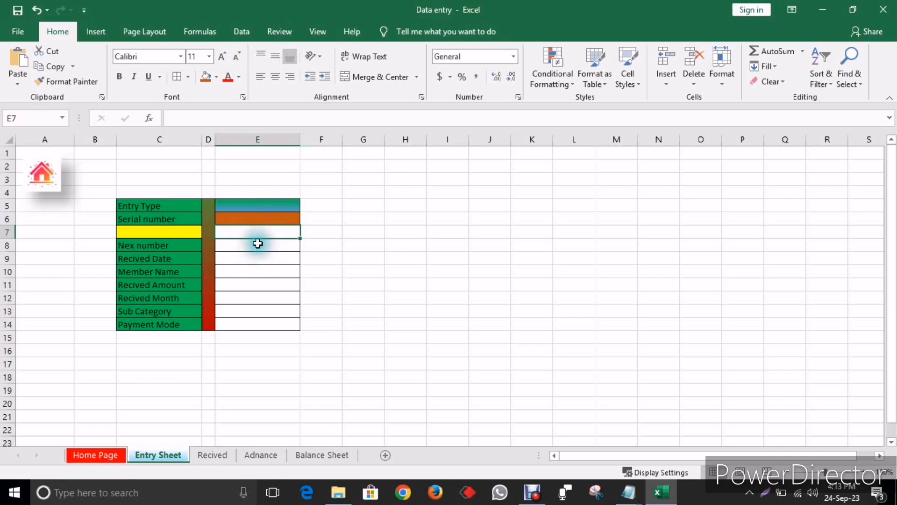
left_click(230, 234)
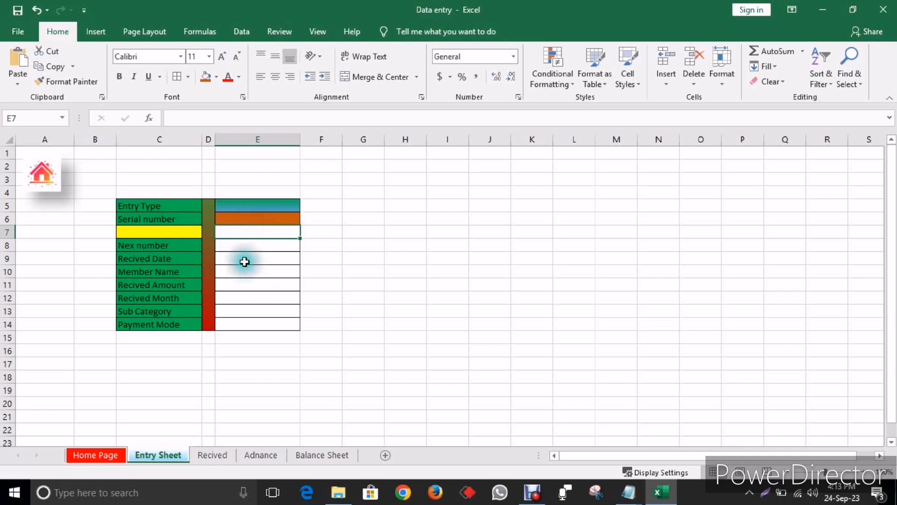
left_click(241, 245)
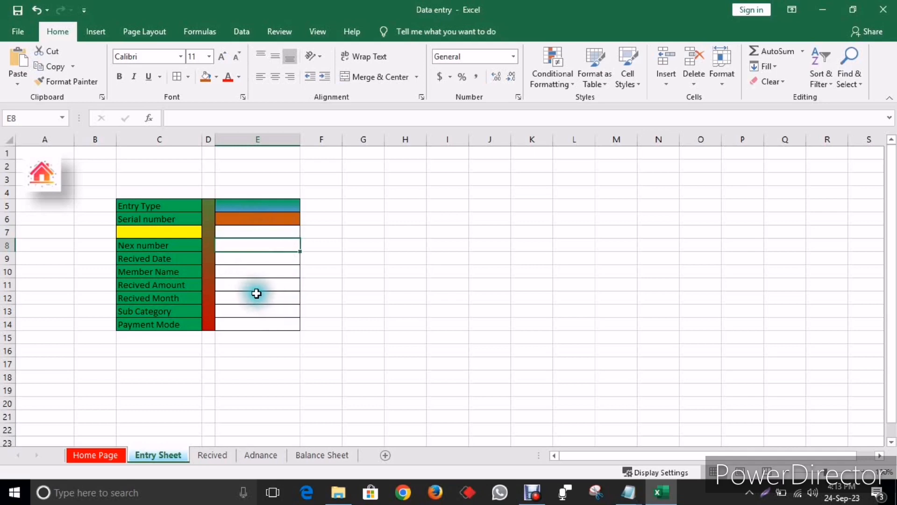
left_click(355, 280)
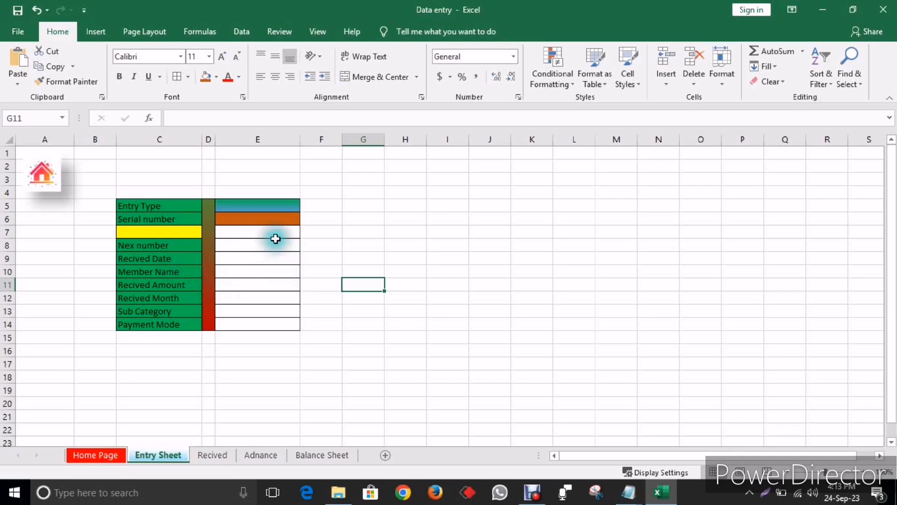
Add list data validation with the source Recived,Advance to cell E5 and choose Recived from its drop-down.
left_click(268, 208)
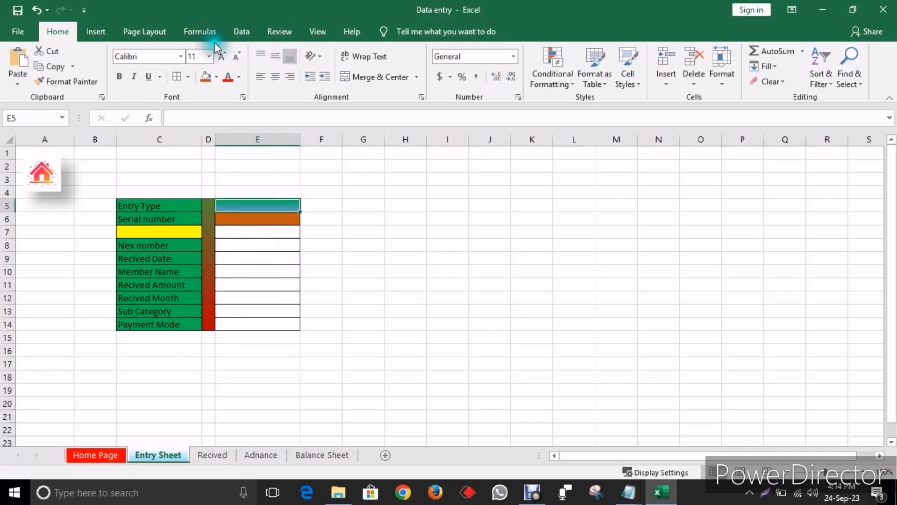
left_click(241, 31)
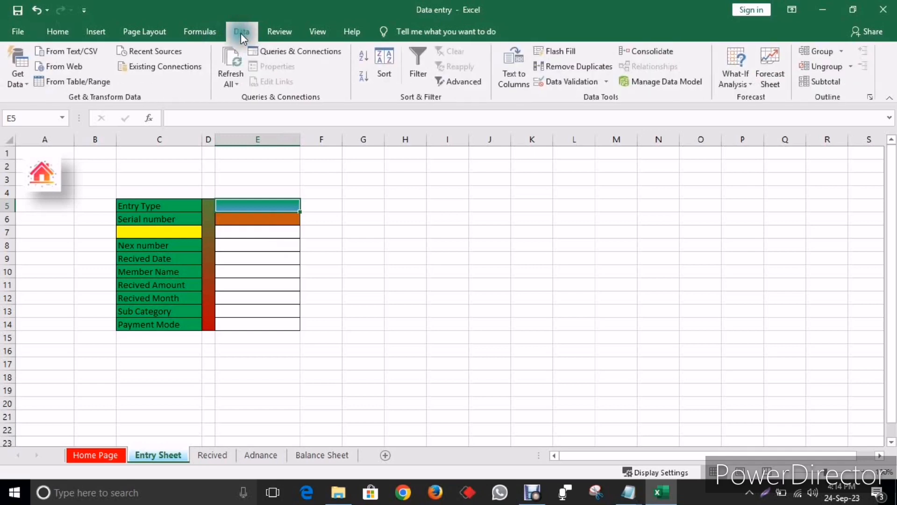
left_click(562, 80)
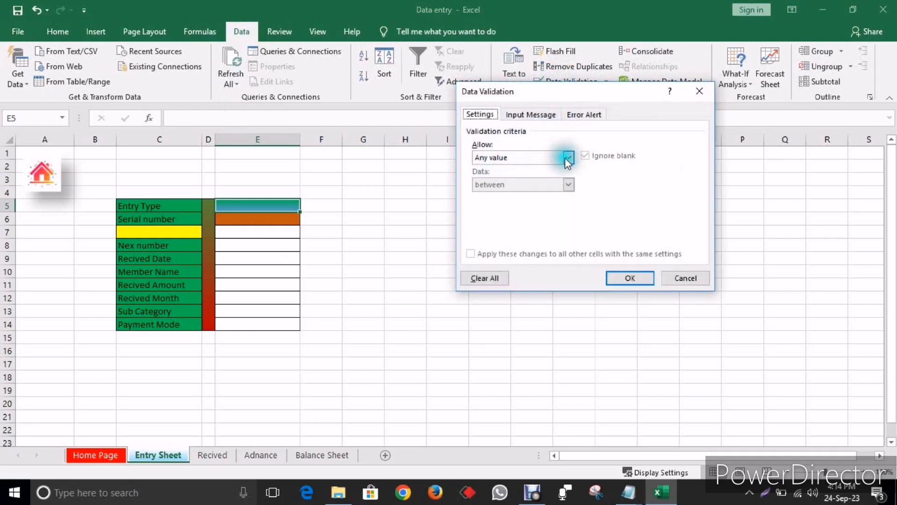
left_click(568, 158)
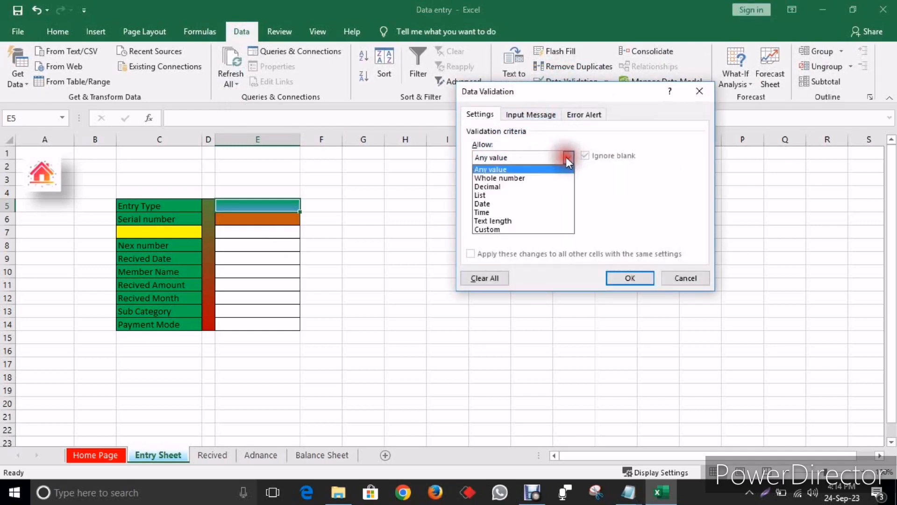
left_click(483, 195)
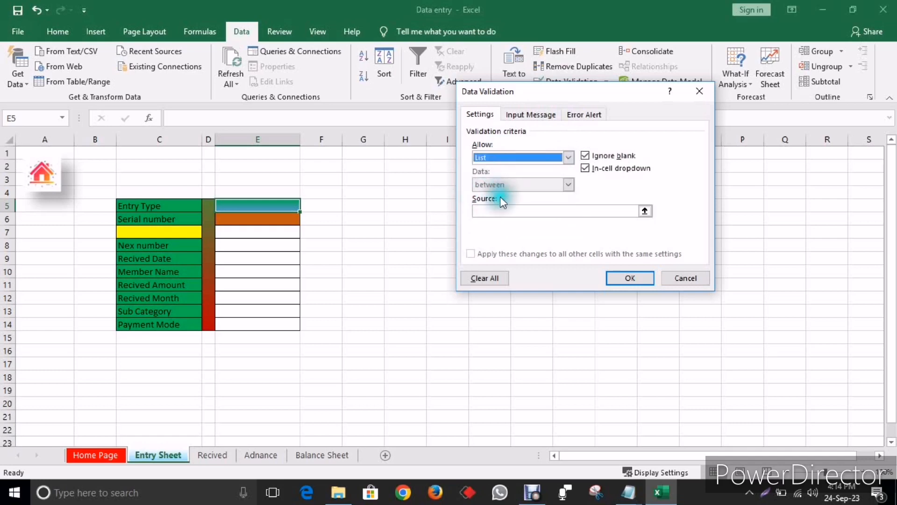
left_click(495, 211)
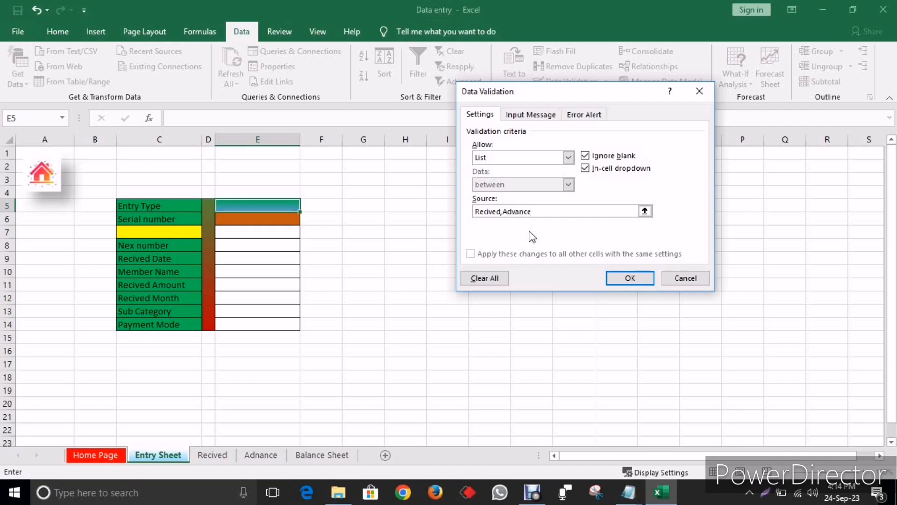
left_click(611, 277)
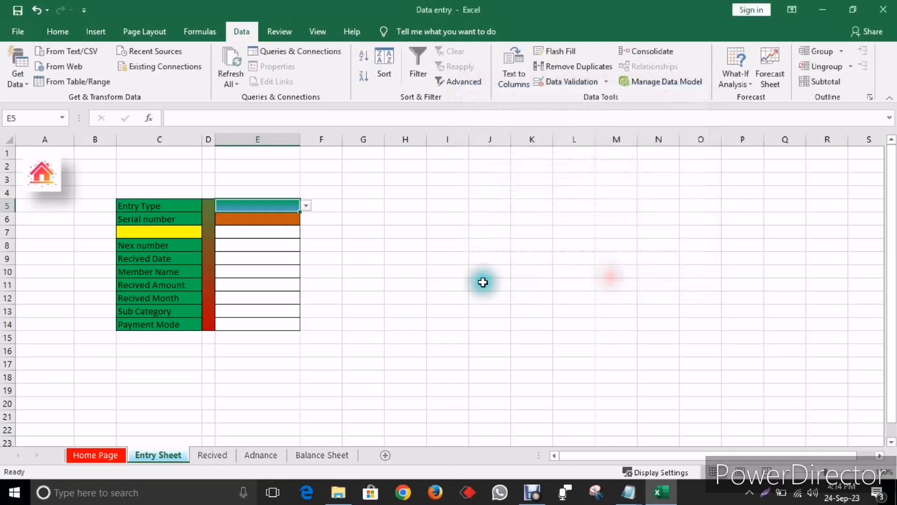
left_click(308, 206)
left_click(245, 217)
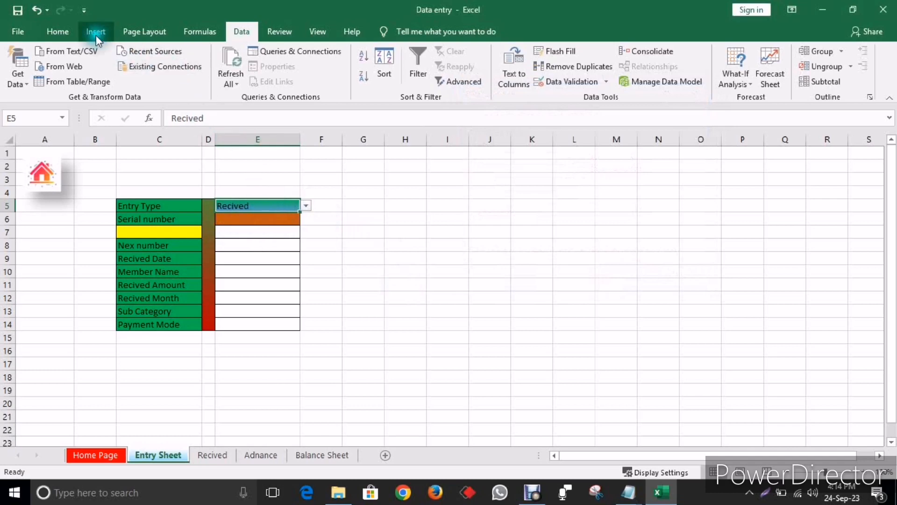
Center the text of cell E5 horizontally and vertically, and make it bold, size 14 and white.
left_click(61, 32)
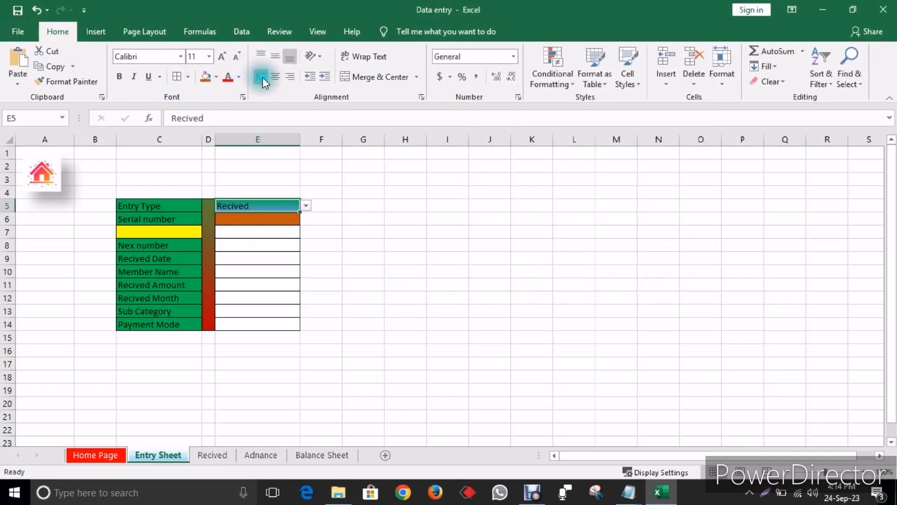
left_click(276, 77)
left_click(276, 56)
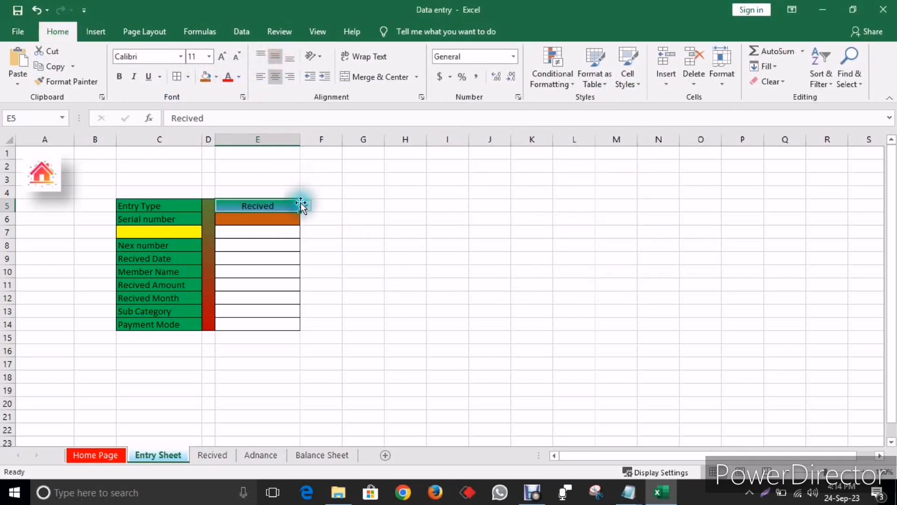
left_click(118, 77)
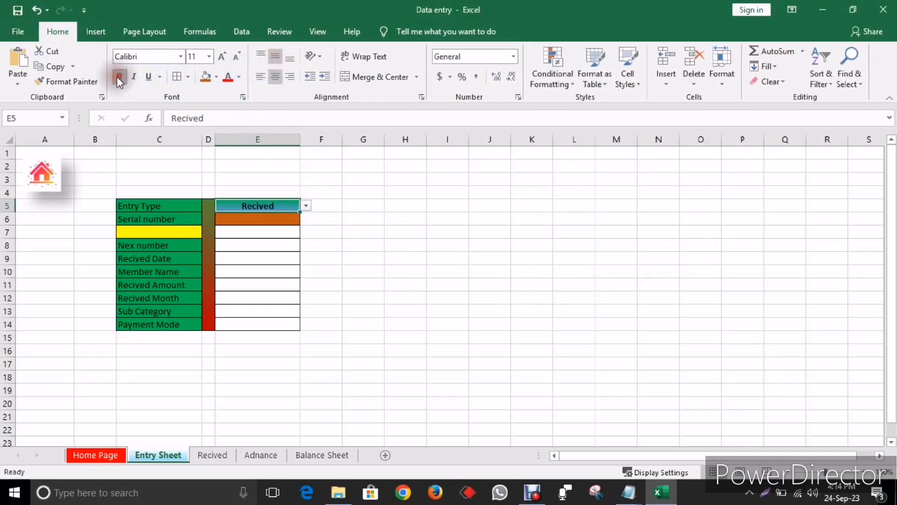
left_click(224, 57)
left_click(224, 57)
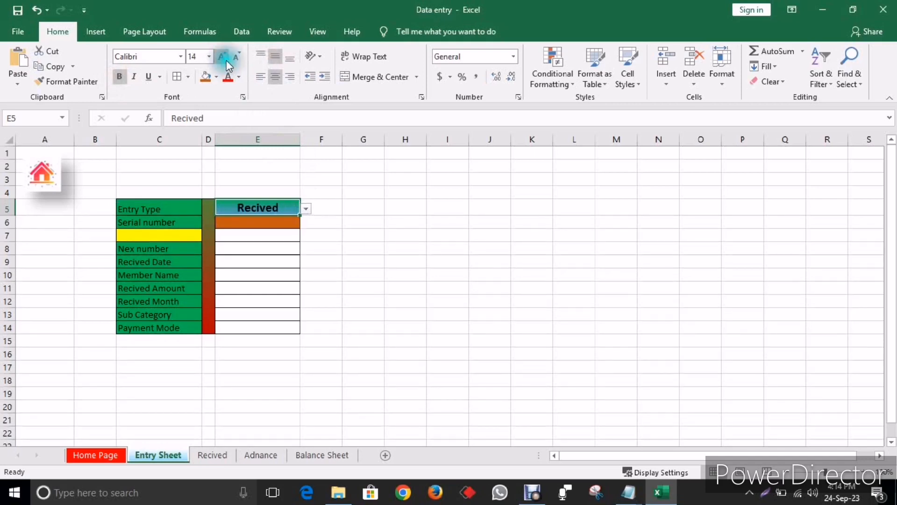
left_click(240, 77)
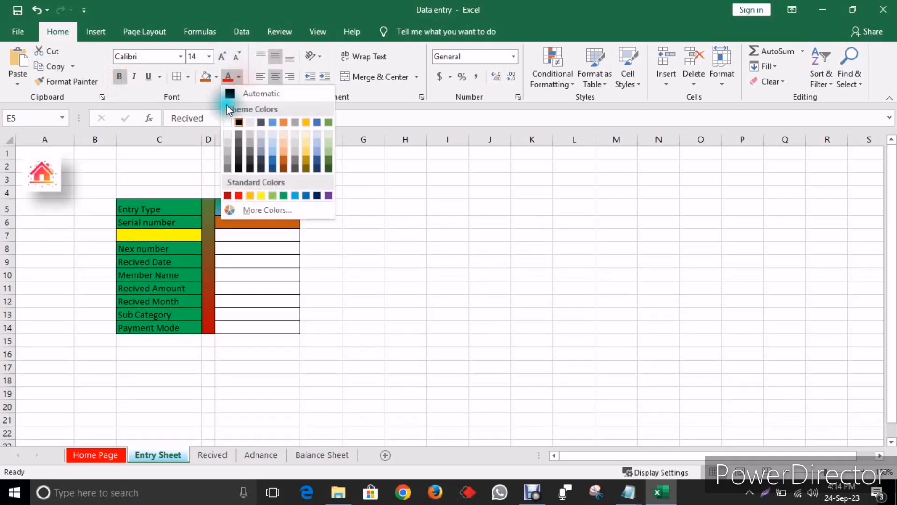
left_click(228, 117)
left_click(345, 213)
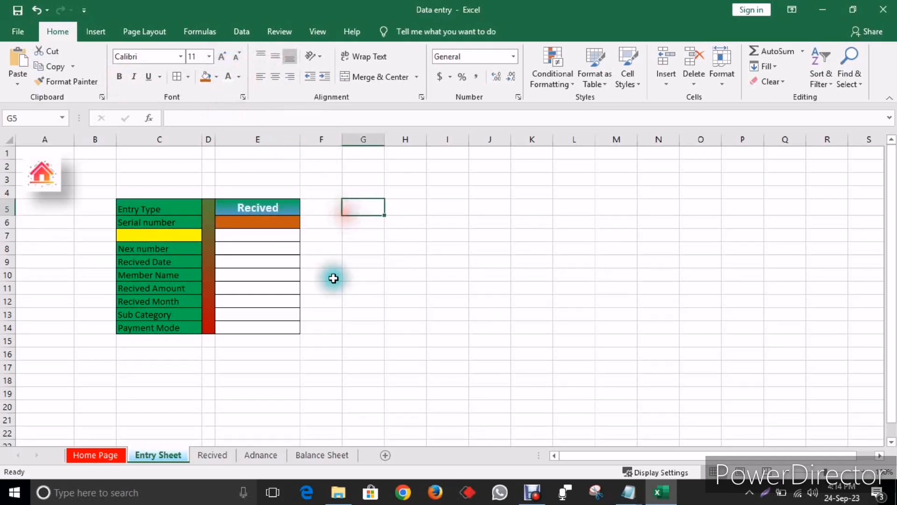
Choose Advance from the Entry Type drop-down list in cell E5.
left_click(293, 206)
left_click(306, 209)
left_click(259, 229)
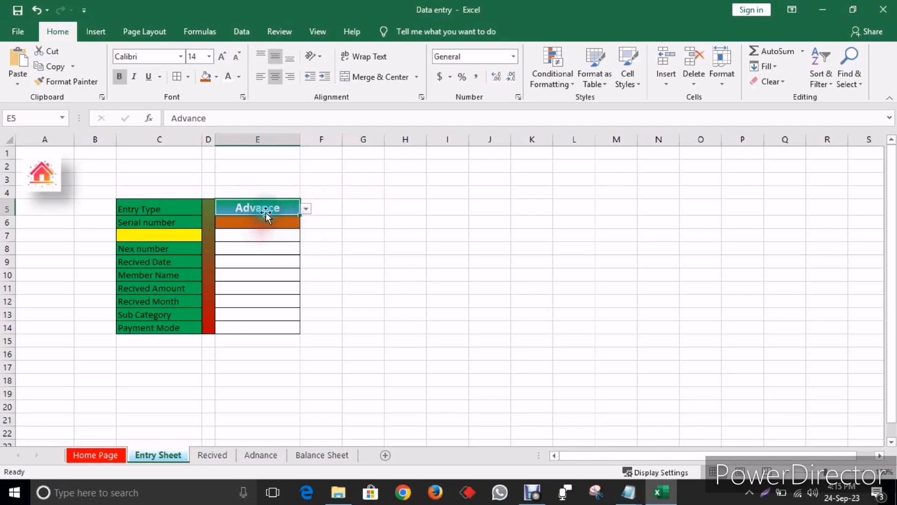
left_click(348, 235)
Make the field labels in cells C5:C14 bold.
left_click_drag(161, 207, 167, 328)
left_click(120, 77)
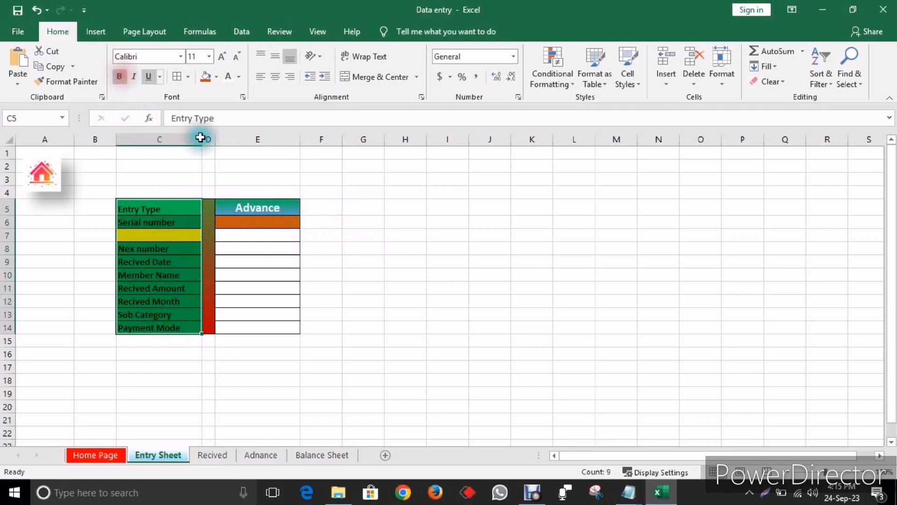
left_click(221, 54)
left_click(363, 207)
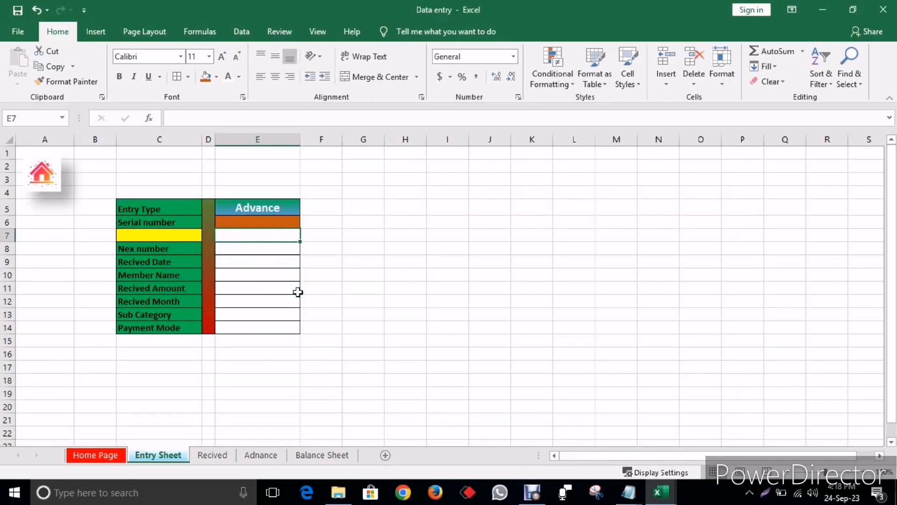
Enter Entry in cell E7, center it horizontally and vertically, and make it bold.
type("Entry")
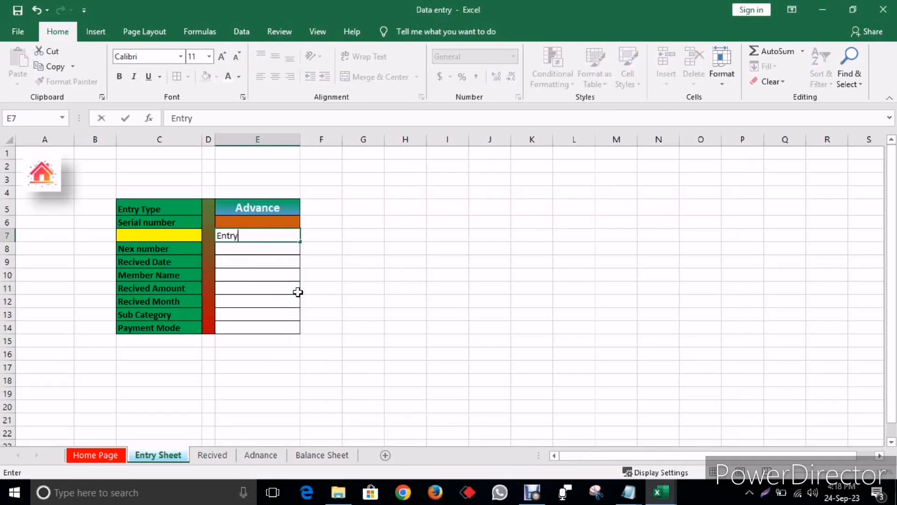
left_click(310, 276)
left_click(283, 237)
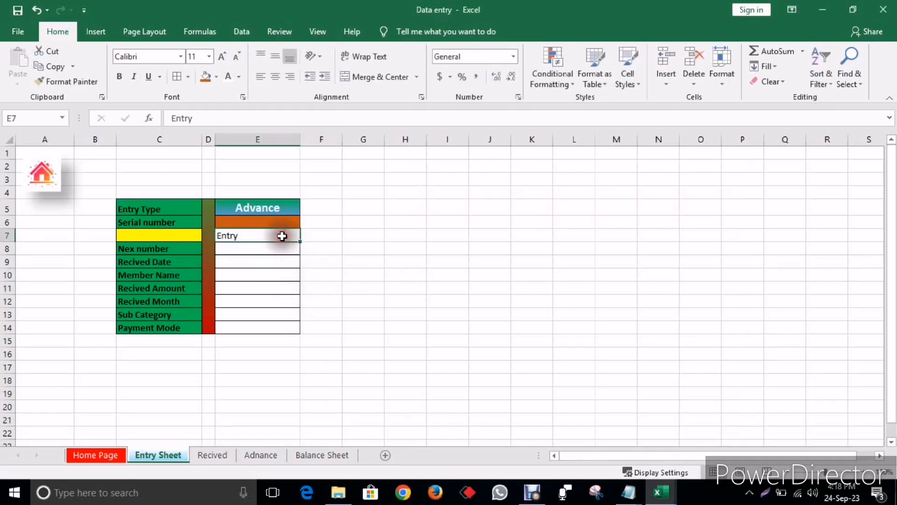
left_click(273, 79)
left_click(275, 56)
left_click(119, 76)
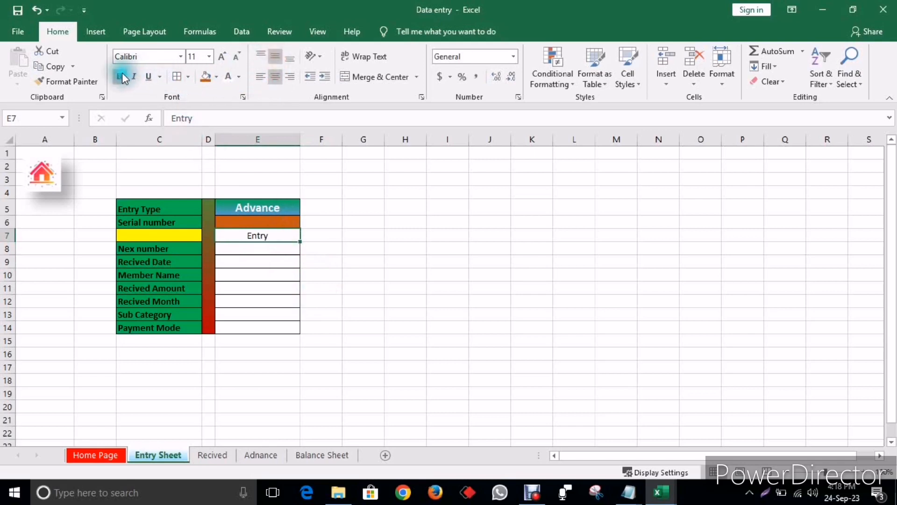
Increase the font size of the Entry heading in cell E7 to 18.
left_click(223, 56)
left_click(223, 56)
left_click(223, 57)
left_click(222, 56)
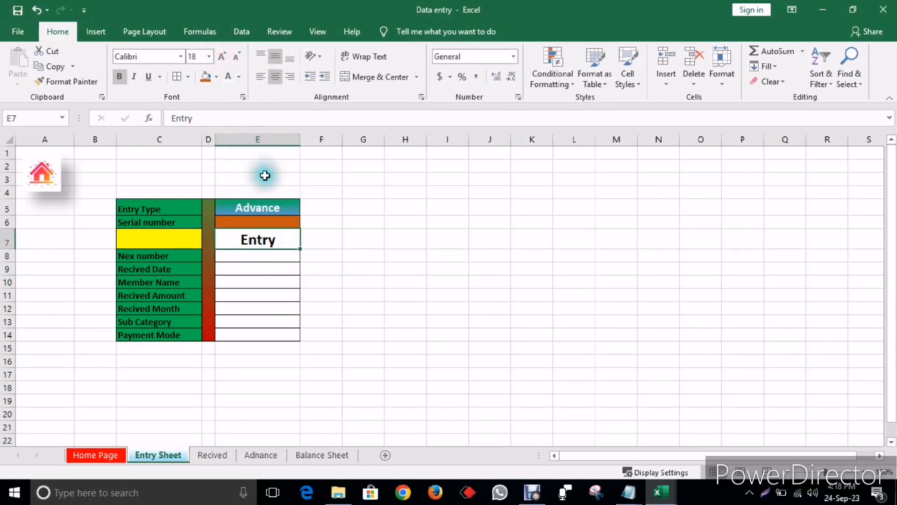
Fill cell E7 with a two-color horizontal gradient, using yellow as the first color and blue as the second.
left_click(243, 97)
left_click(592, 60)
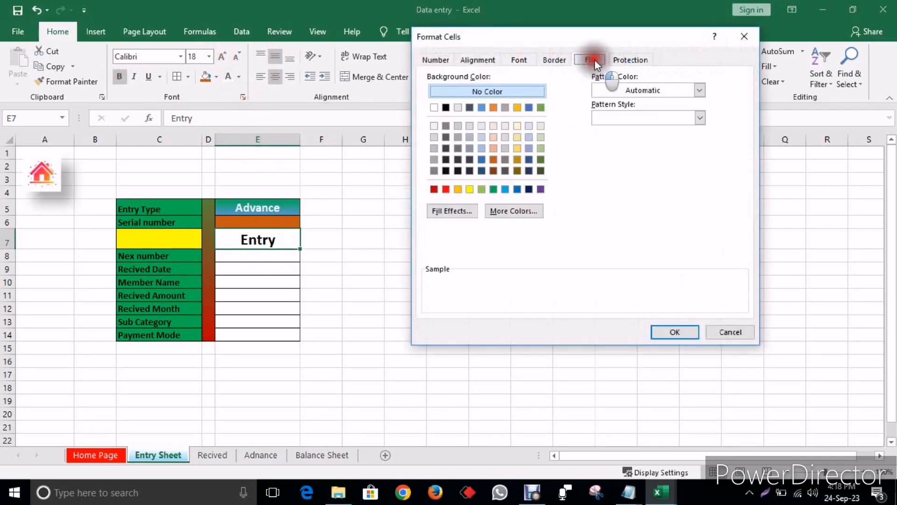
left_click(452, 211)
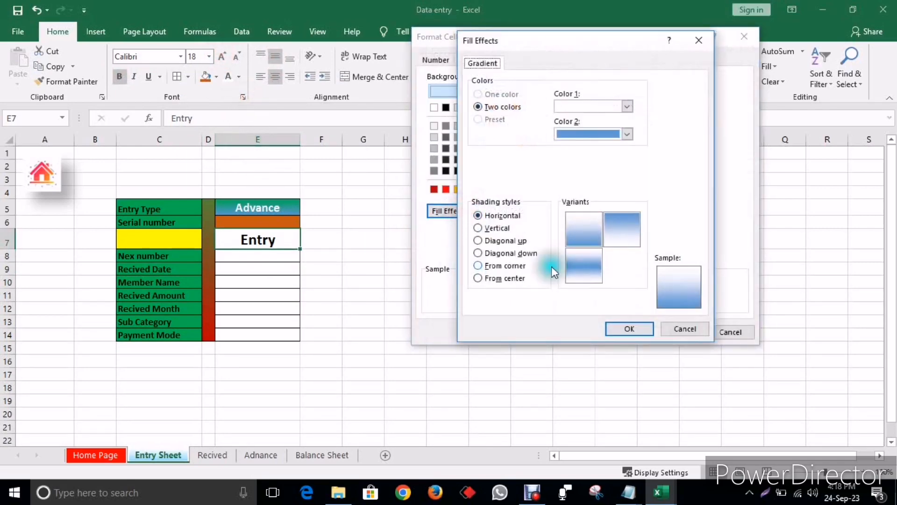
left_click(627, 107)
left_click(601, 206)
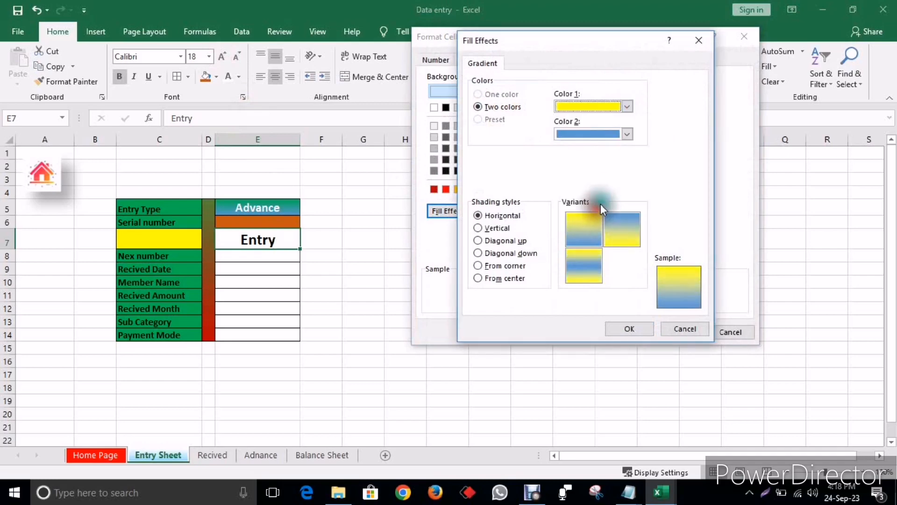
left_click(630, 328)
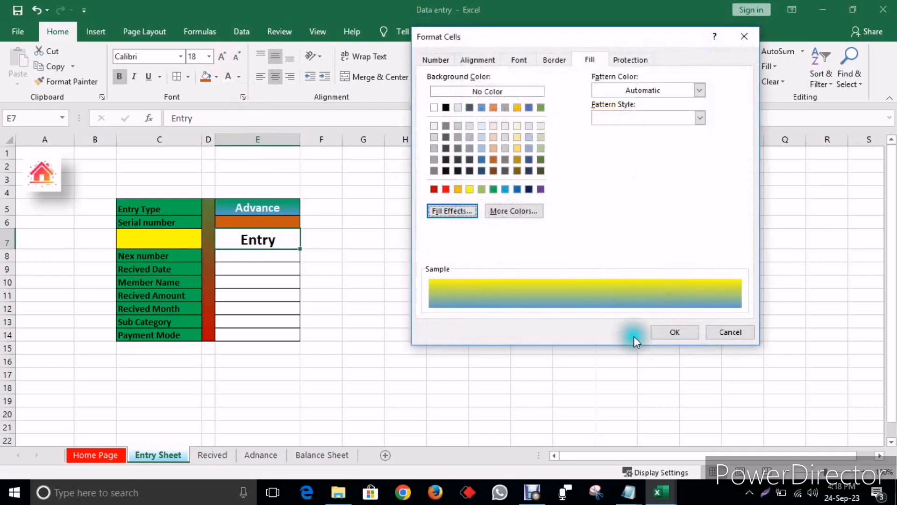
left_click(663, 330)
left_click(392, 310)
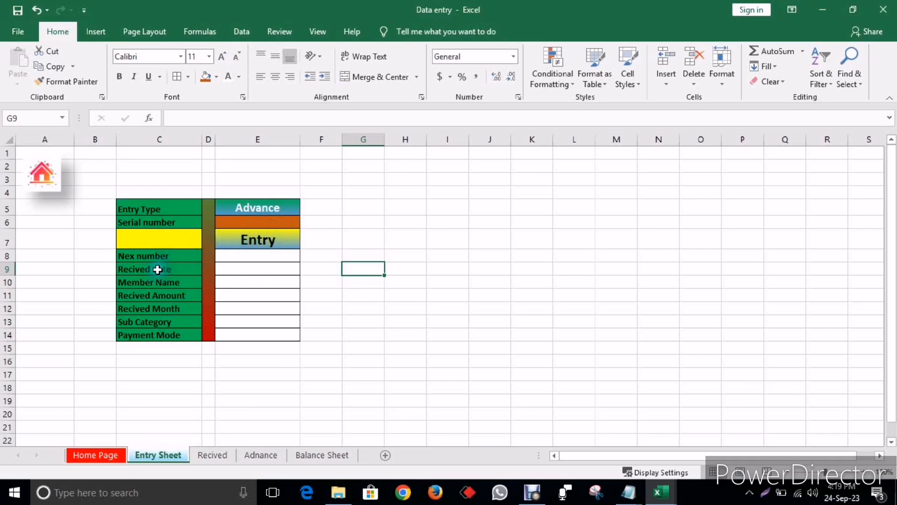
Copy the field labels in C8:C14 and choose Recived as the entry type in cell E5.
left_click_drag(154, 259, 161, 331)
key("ctrl+c")
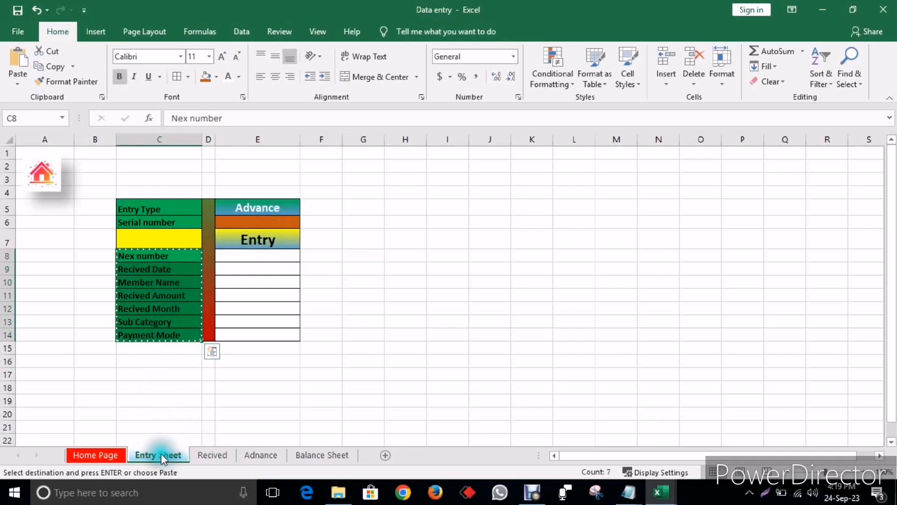
left_click(286, 208)
left_click(307, 208)
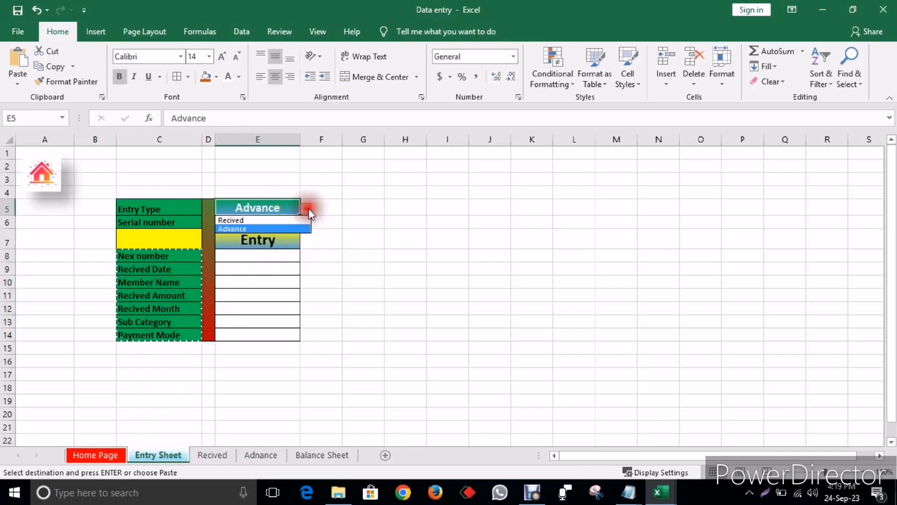
Paste the copied field labels transposed into a row on the Recived sheet, starting at cell C3.
left_click(208, 456)
left_click(117, 180)
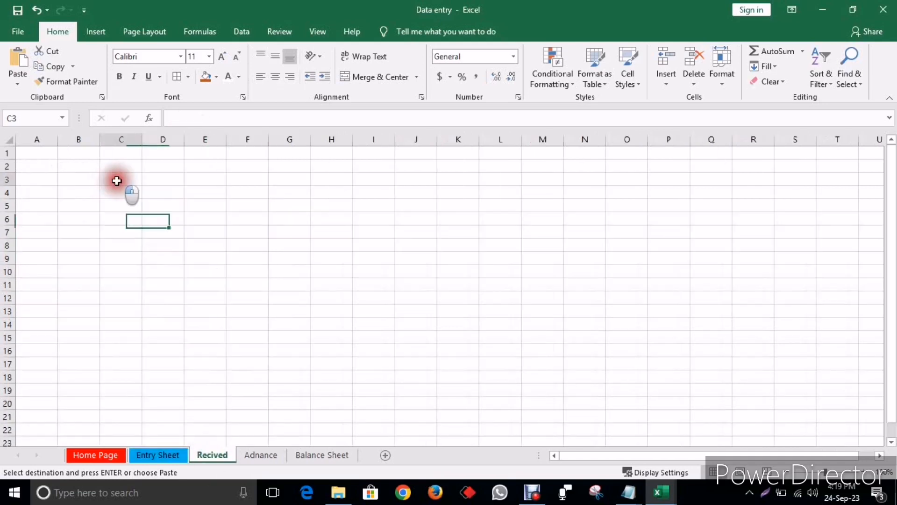
right_click(120, 181)
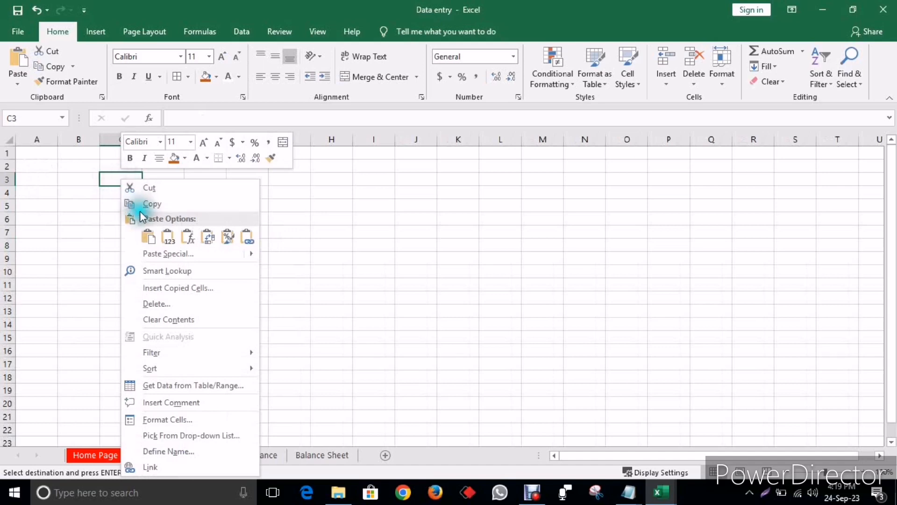
left_click(184, 254)
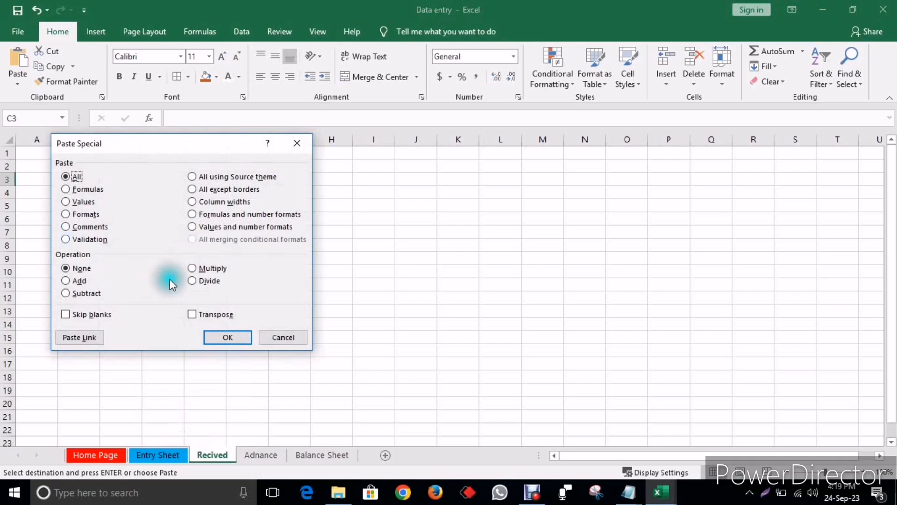
left_click(192, 315)
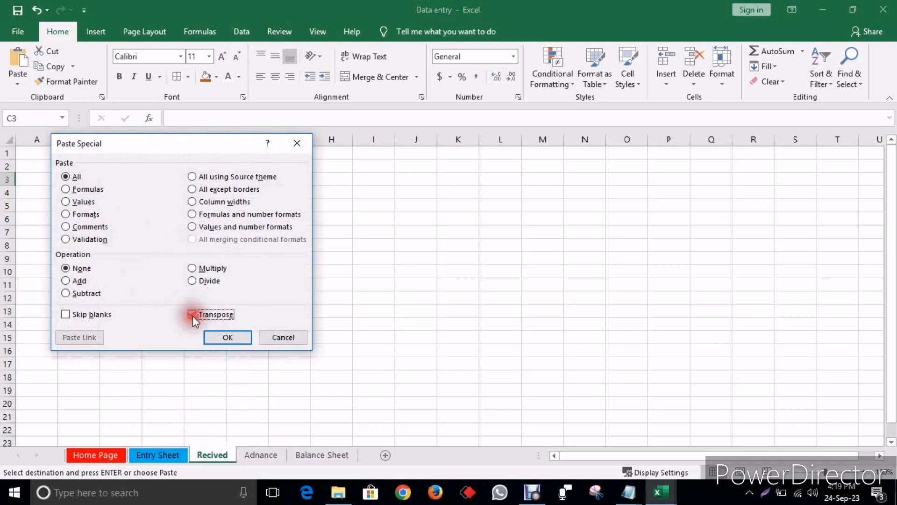
left_click(227, 336)
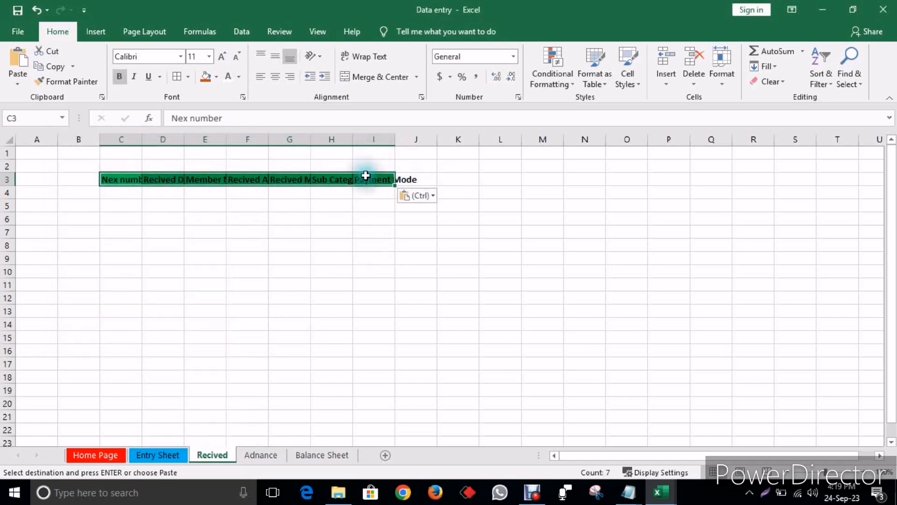
Autofit the widths of columns C to I on the Recived sheet to their header text.
left_click_drag(117, 139, 366, 138)
double_click(353, 137)
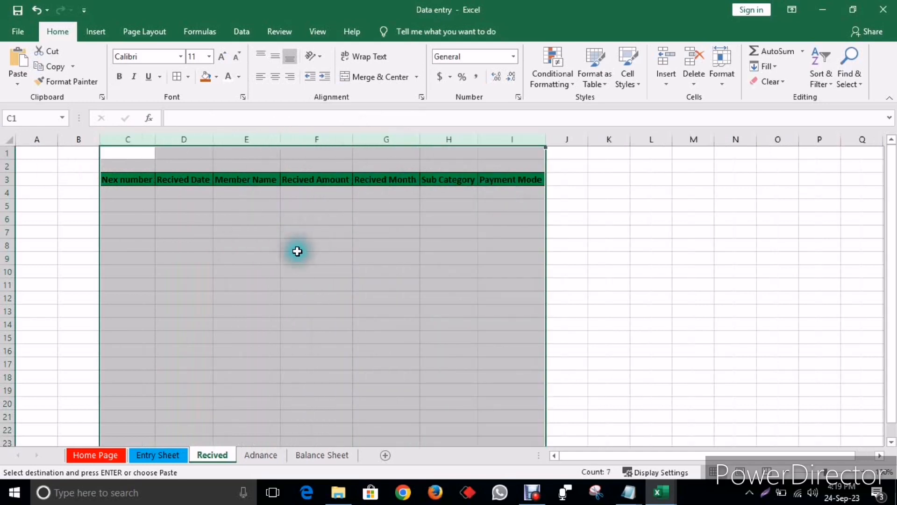
left_click(269, 245)
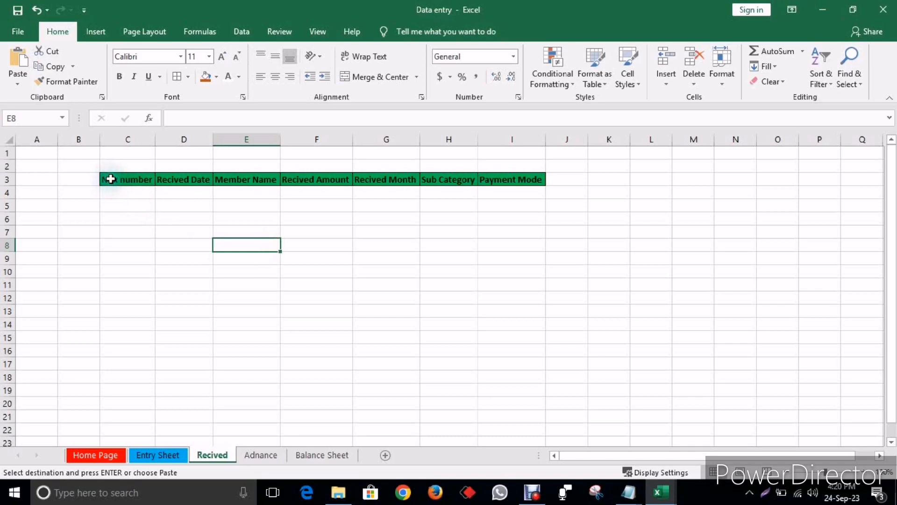
Convert the range C3:I5 on the Recived sheet into a table with headers.
left_click_drag(111, 179, 491, 205)
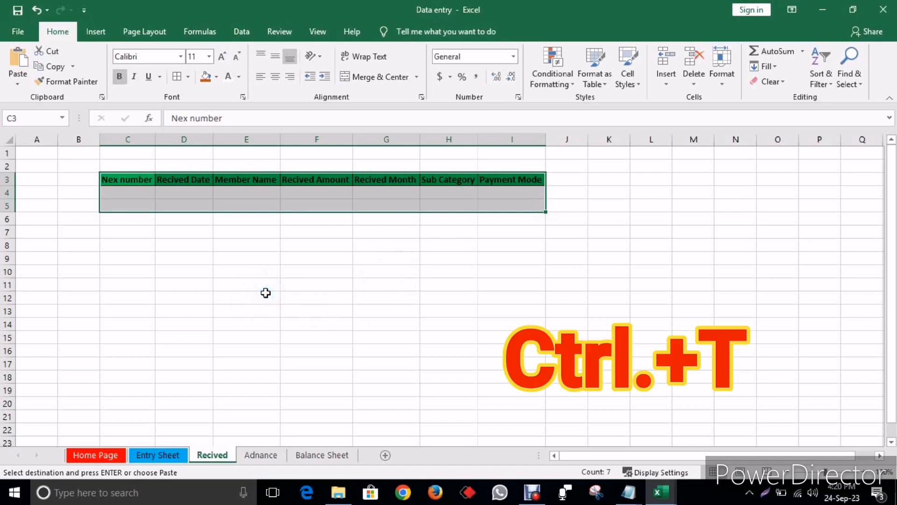
key("ctrl+t")
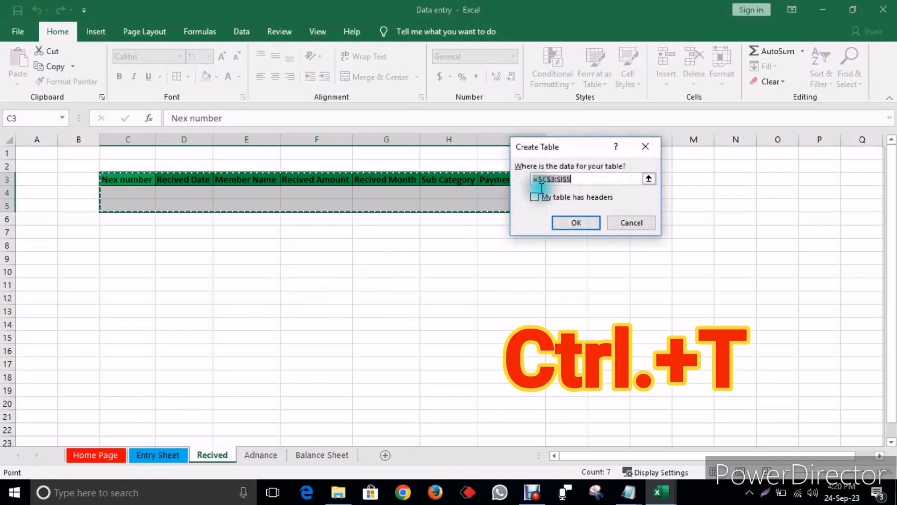
left_click_drag(592, 151, 327, 248)
left_click(271, 295)
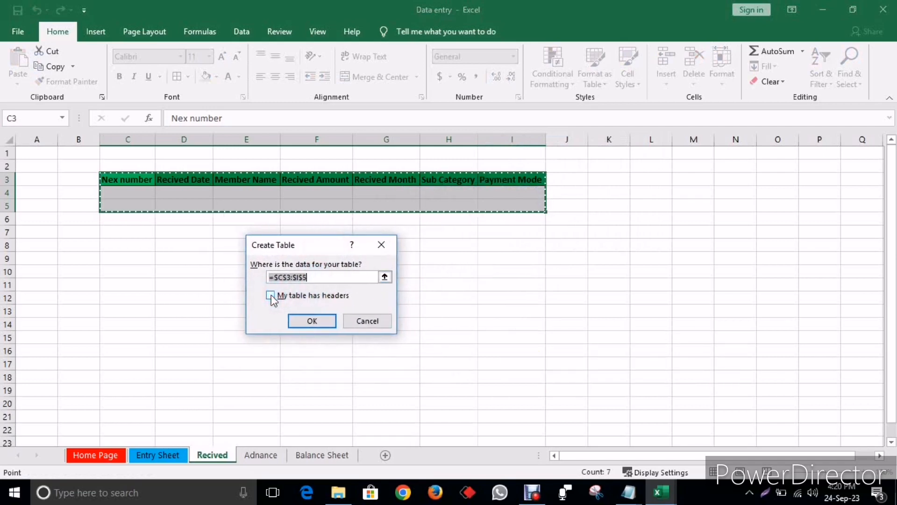
left_click(309, 321)
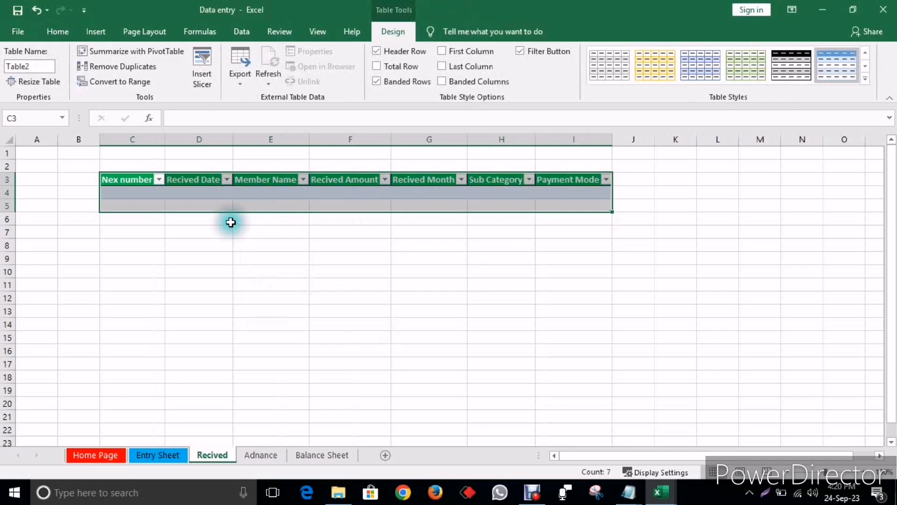
Format the table C3:I5 with font size 12, horizontal and vertical centering, and borders around all cells.
left_click(50, 32)
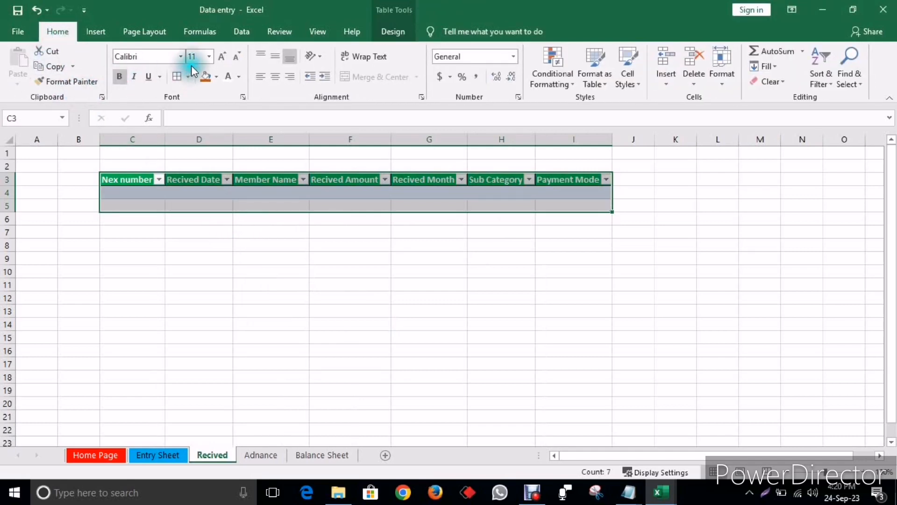
left_click(220, 56)
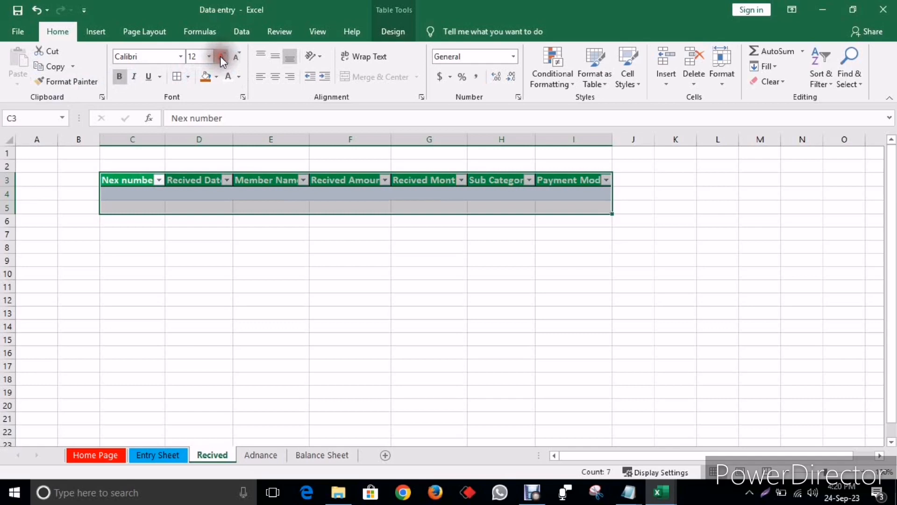
left_click(274, 76)
left_click(275, 56)
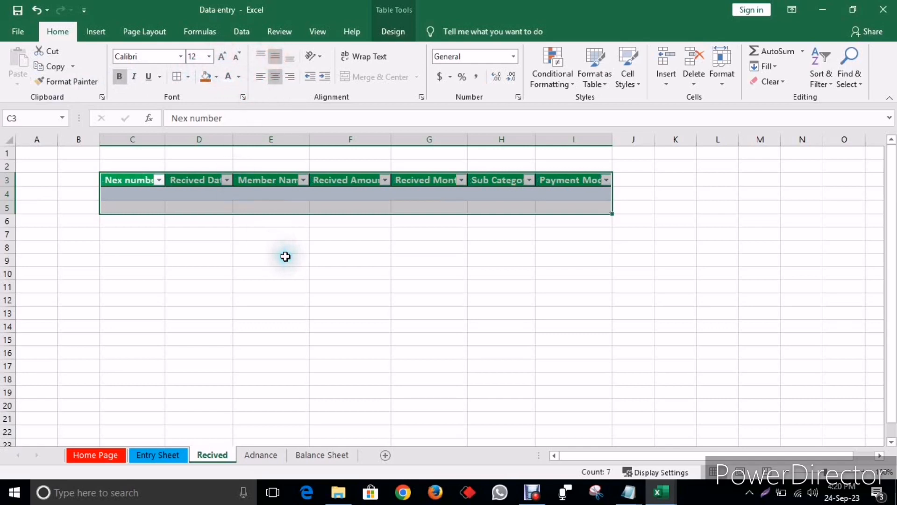
left_click(178, 77)
left_click(376, 250)
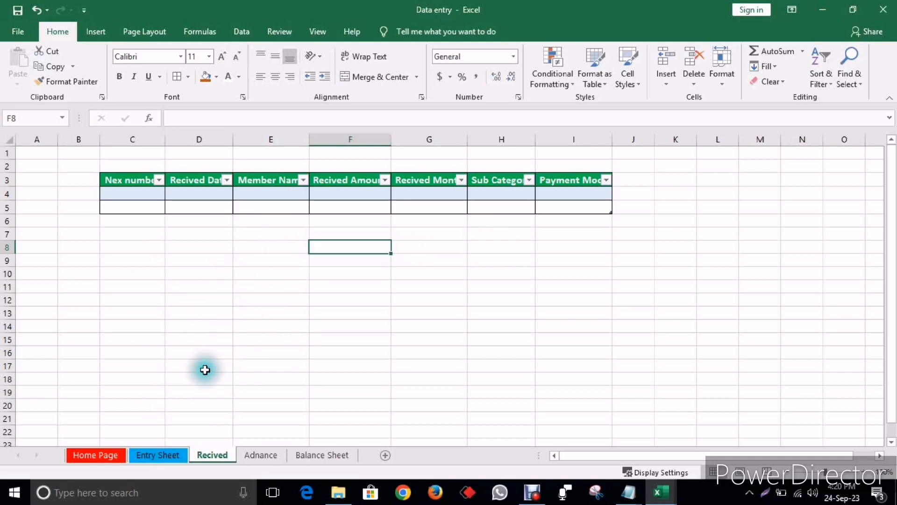
left_click(157, 457)
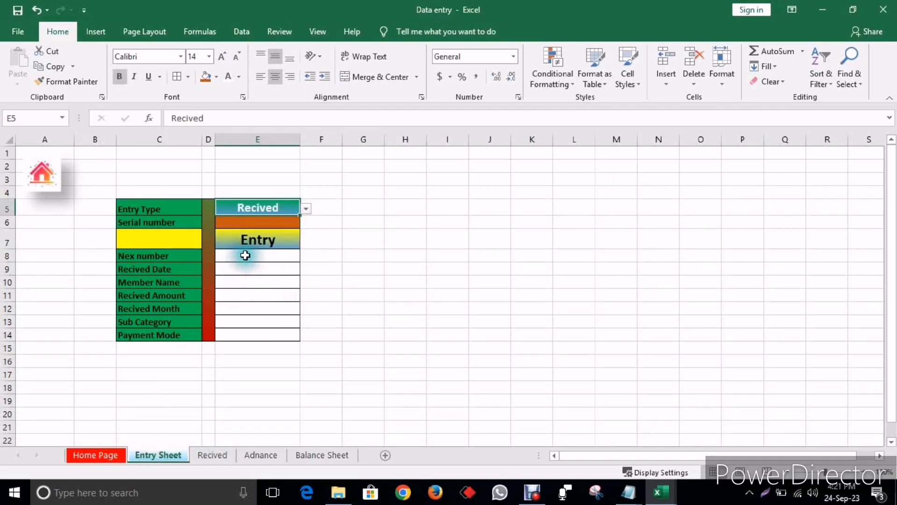
left_click(210, 449)
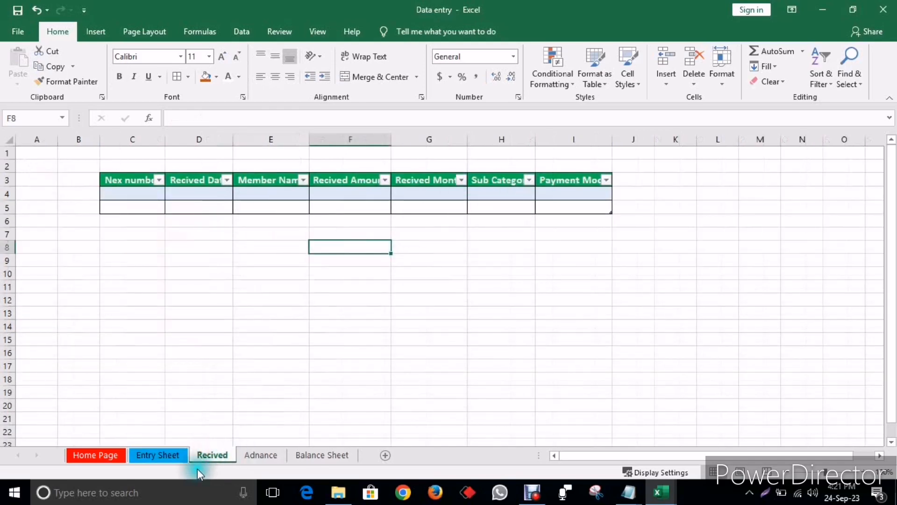
left_click(169, 459)
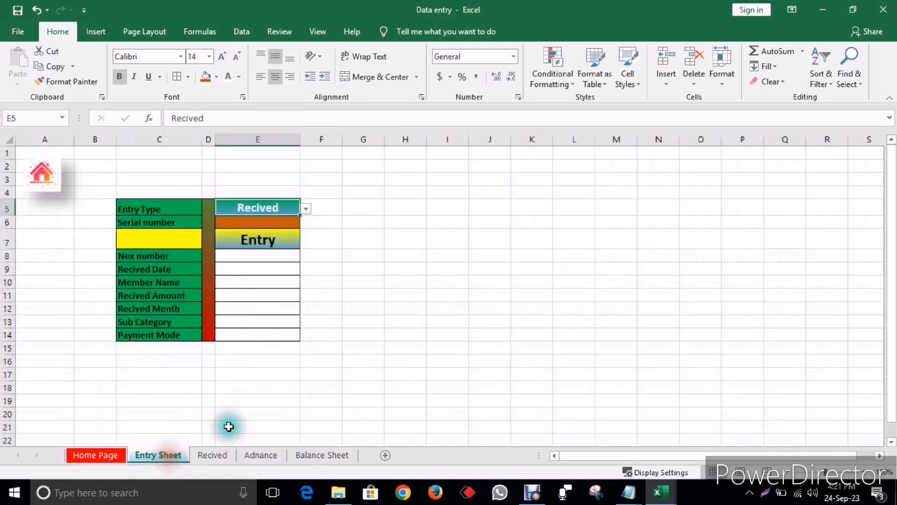
left_click(204, 459)
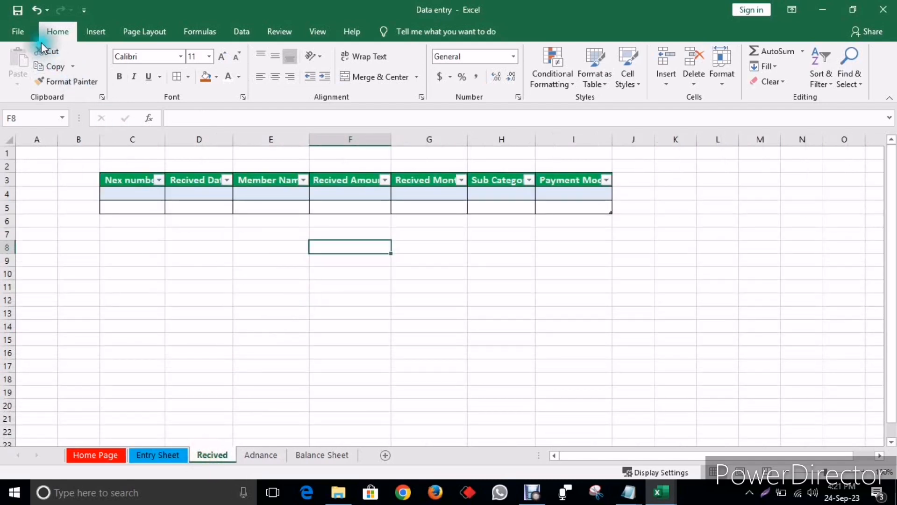